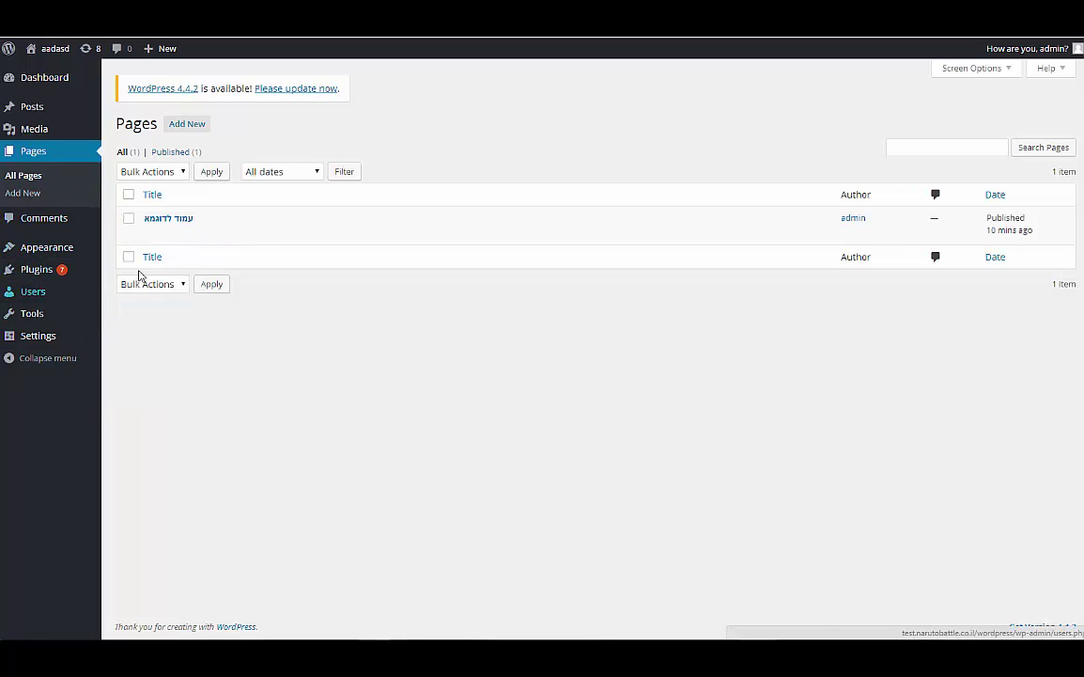
Step: Open the page for adding plugins and search it for "contact form 7"
mouse_move(38, 270)
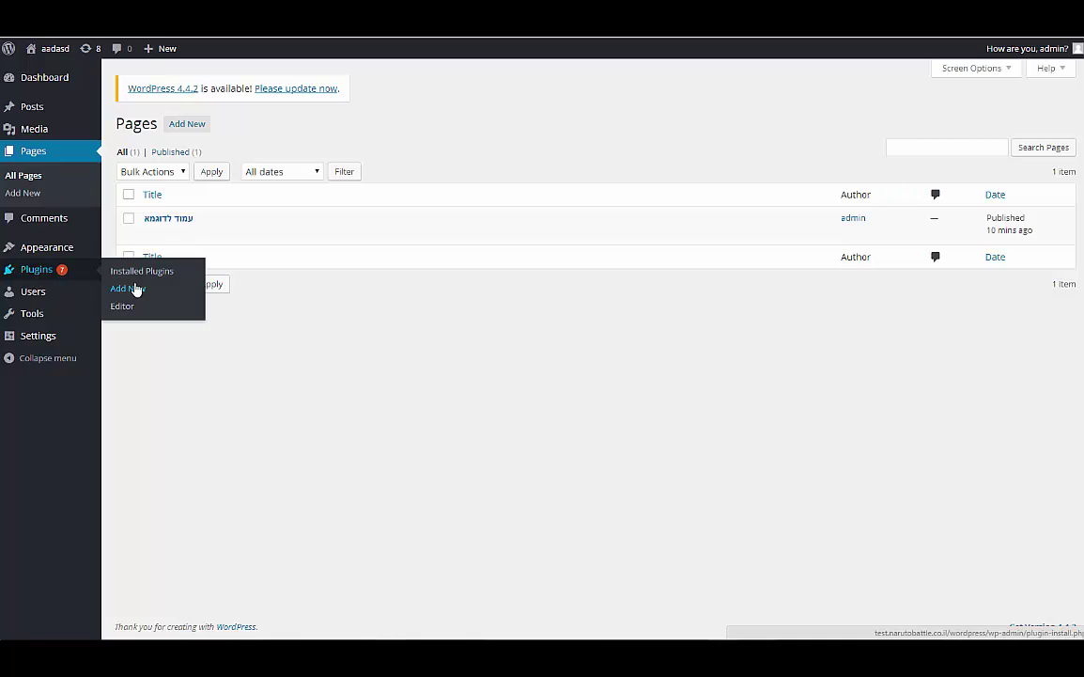
click(132, 289)
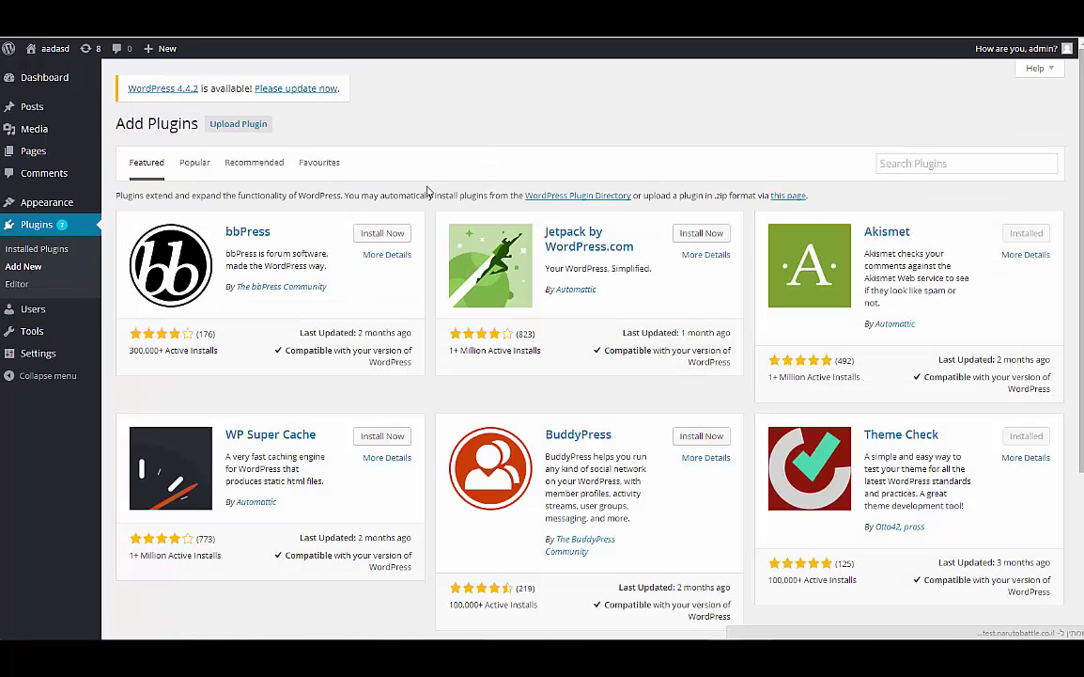
click(914, 163)
text(con)
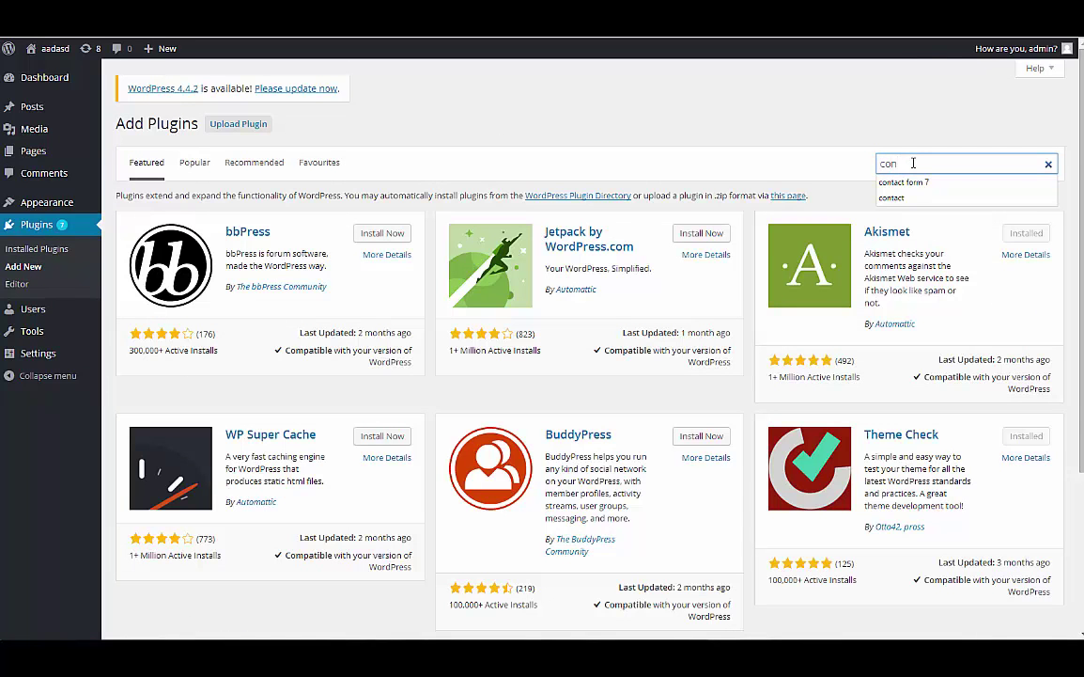
key(Down)
key(Return)
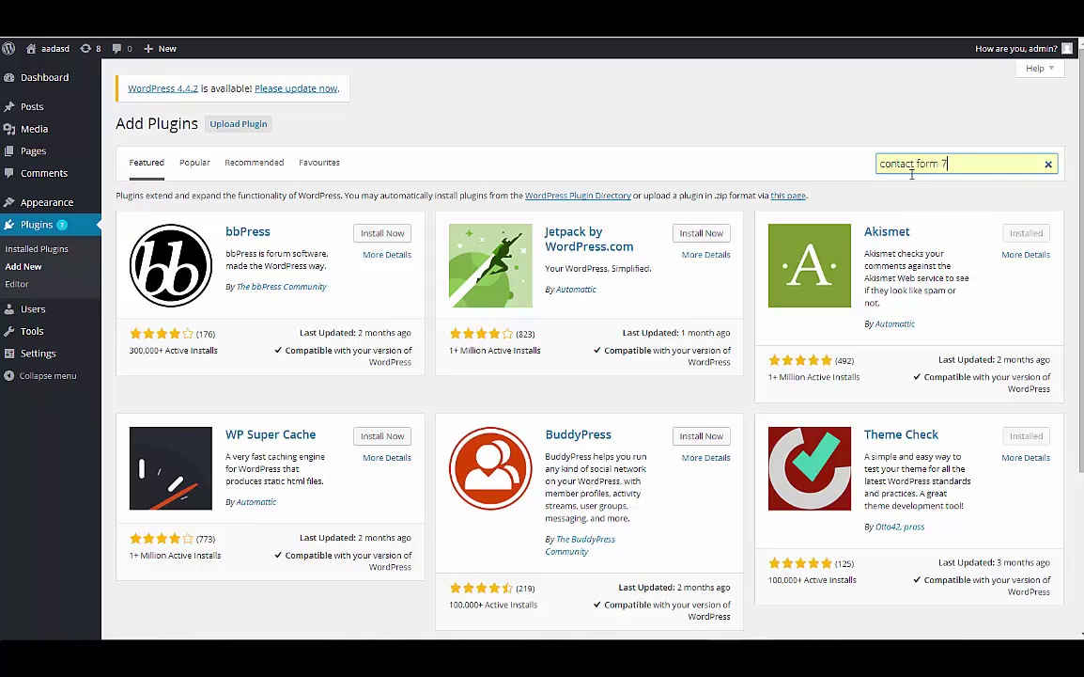
key(Return)
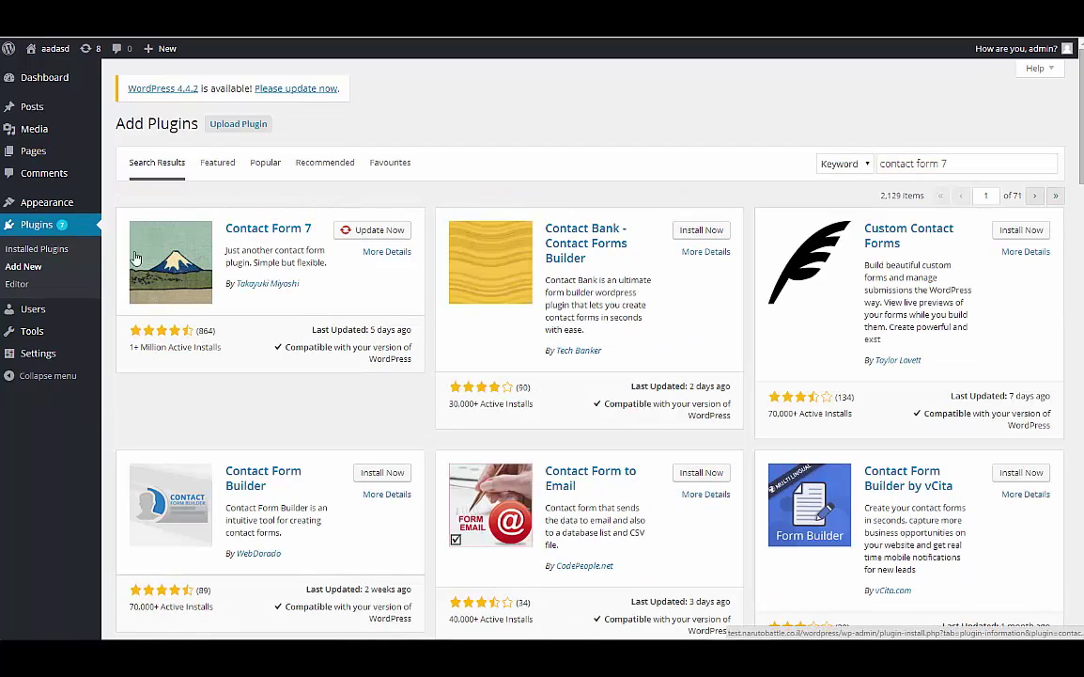
Step: Update the Contact Form 7 plugin from its details window and activate it in the list of installed plugins
click(287, 230)
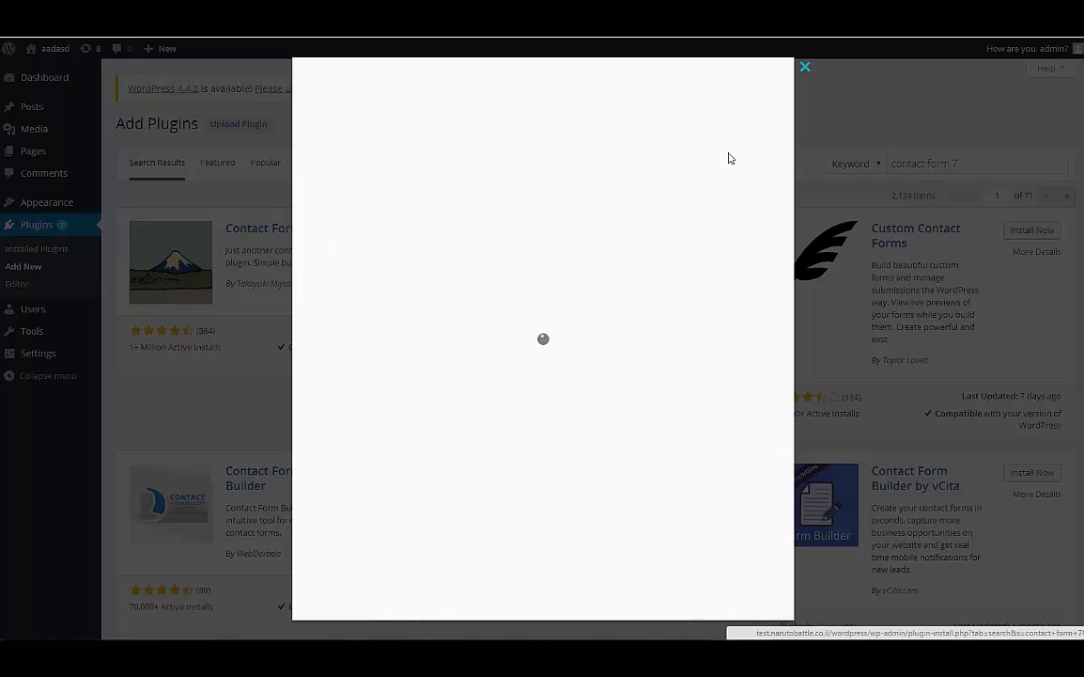
click(724, 604)
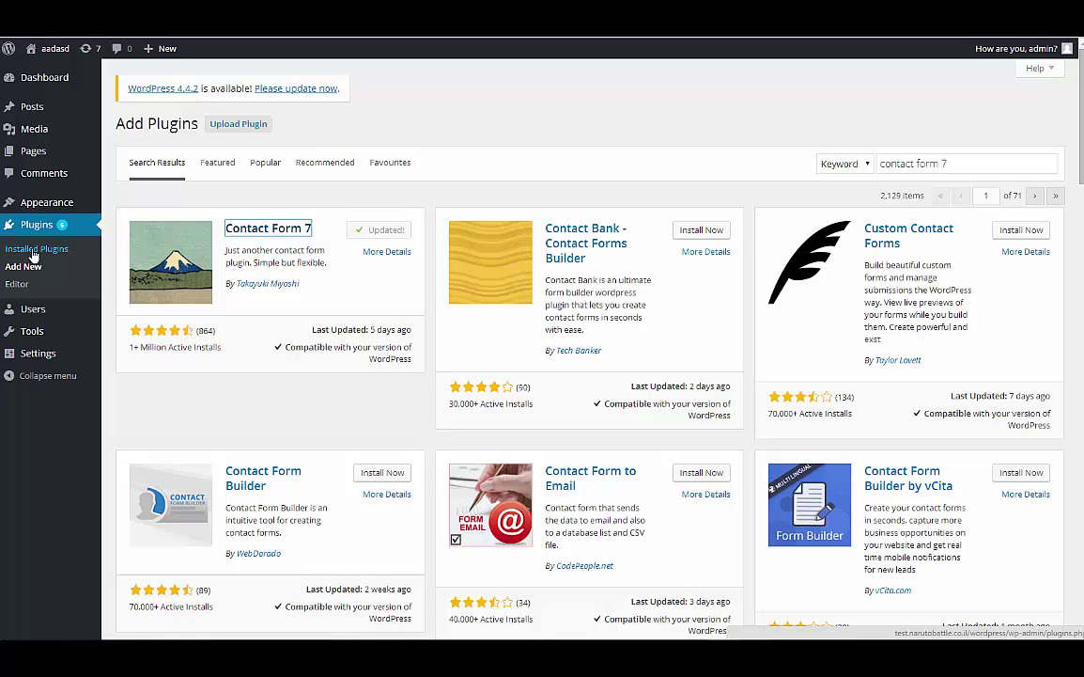
click(33, 256)
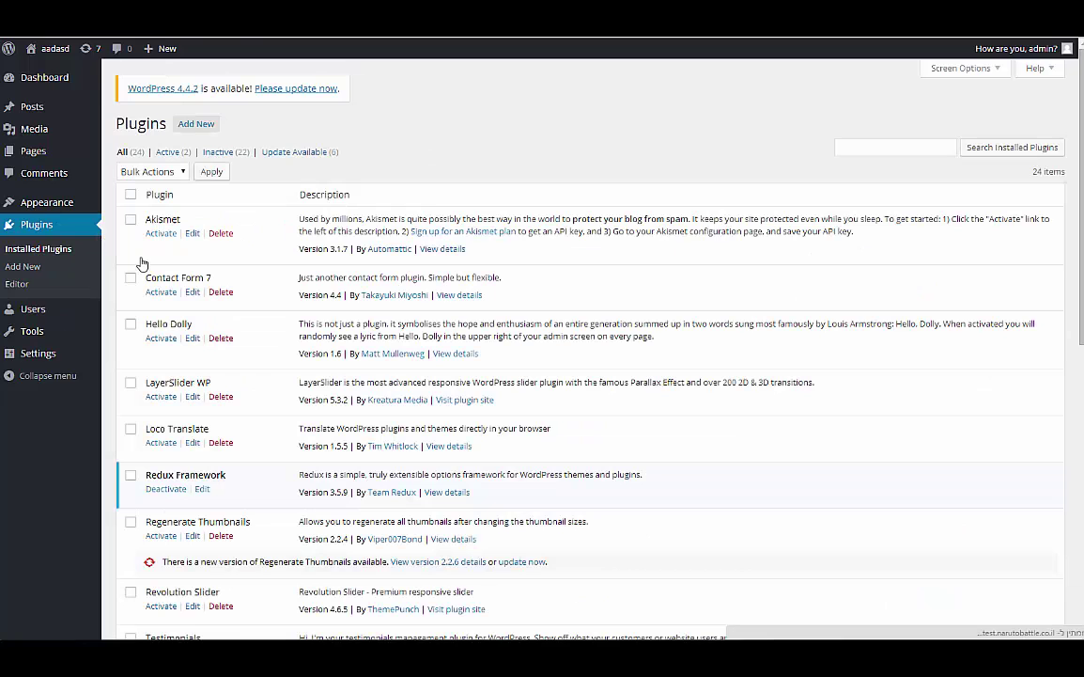
key(ctrl+f)
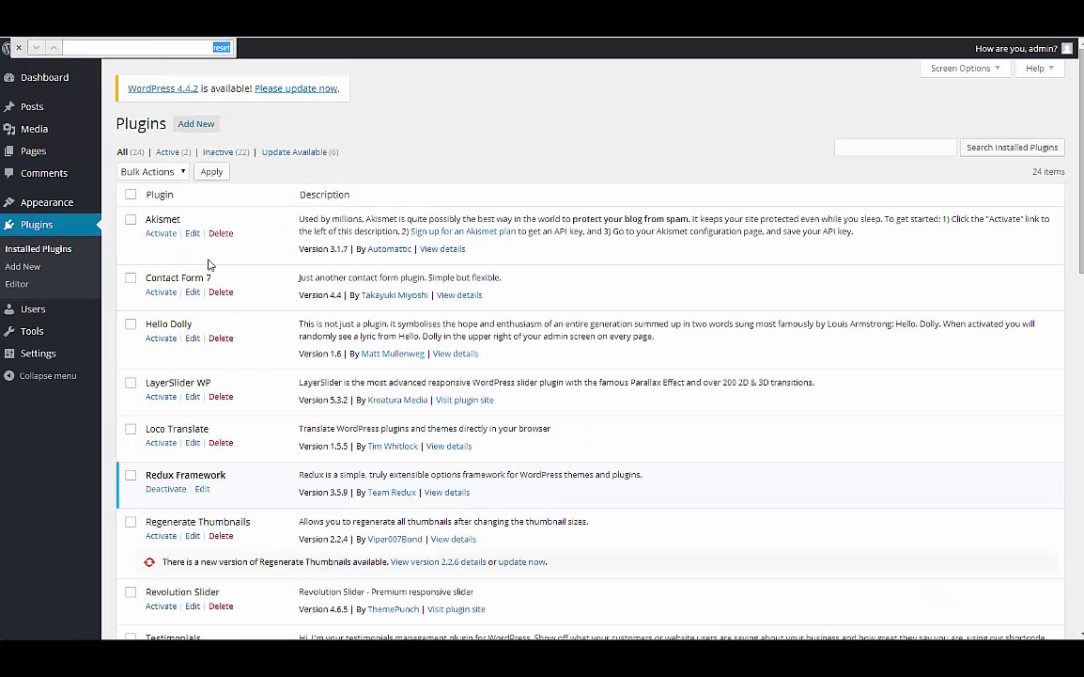
click(157, 293)
Step: Open Contact form 1 for editing from the list of contact forms
mouse_move(7, 47)
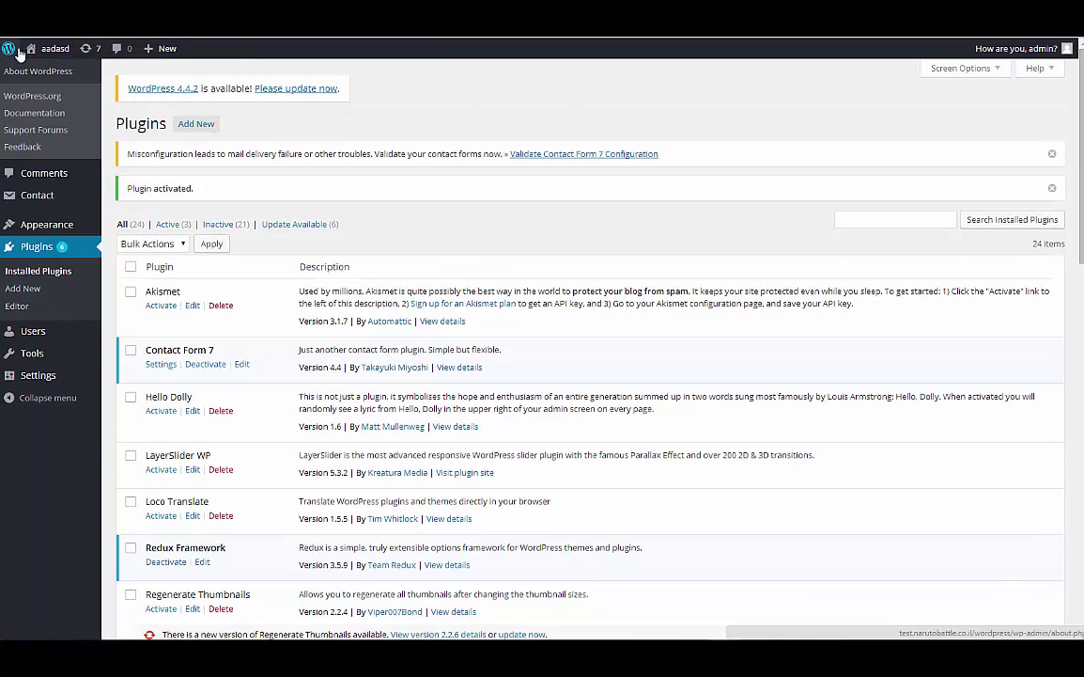
click(30, 73)
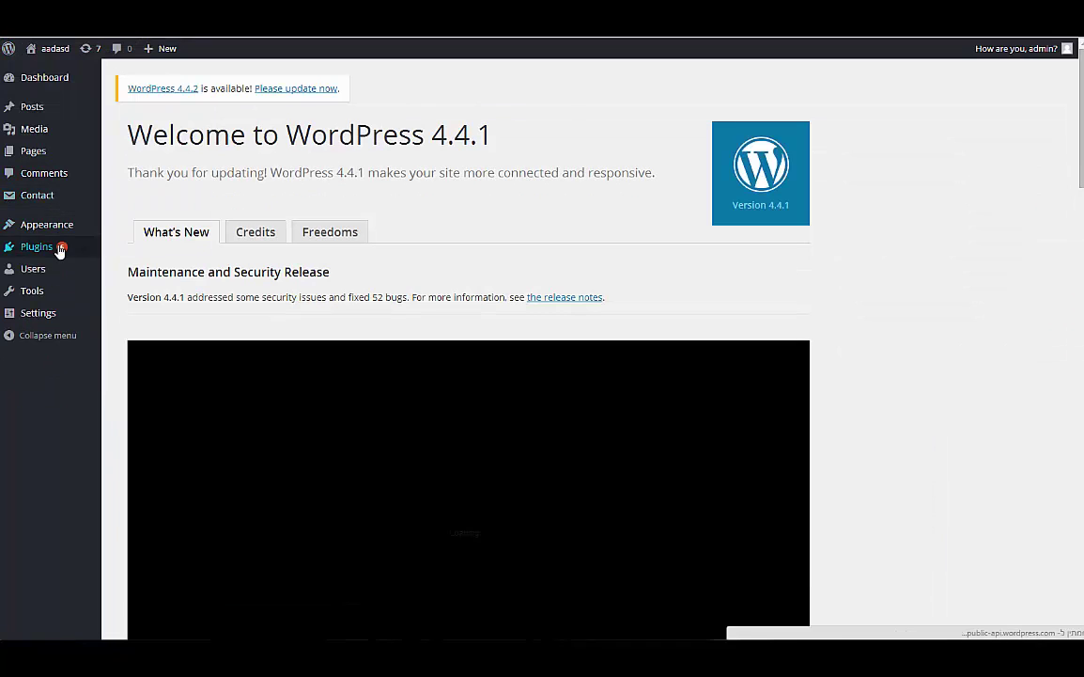
mouse_move(53, 255)
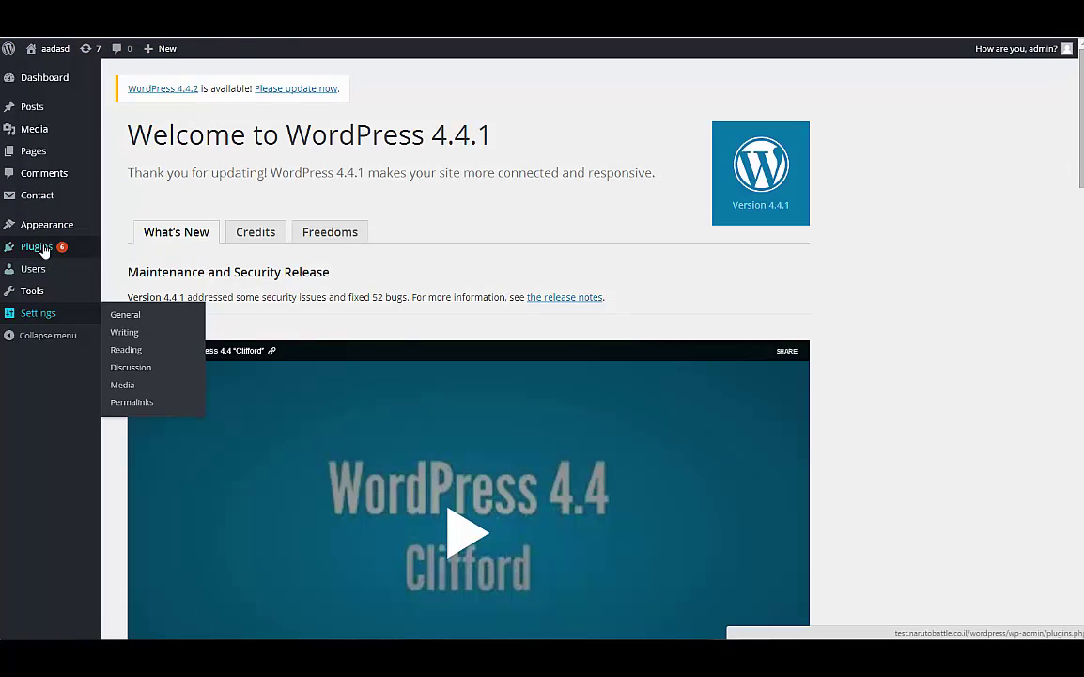
click(94, 195)
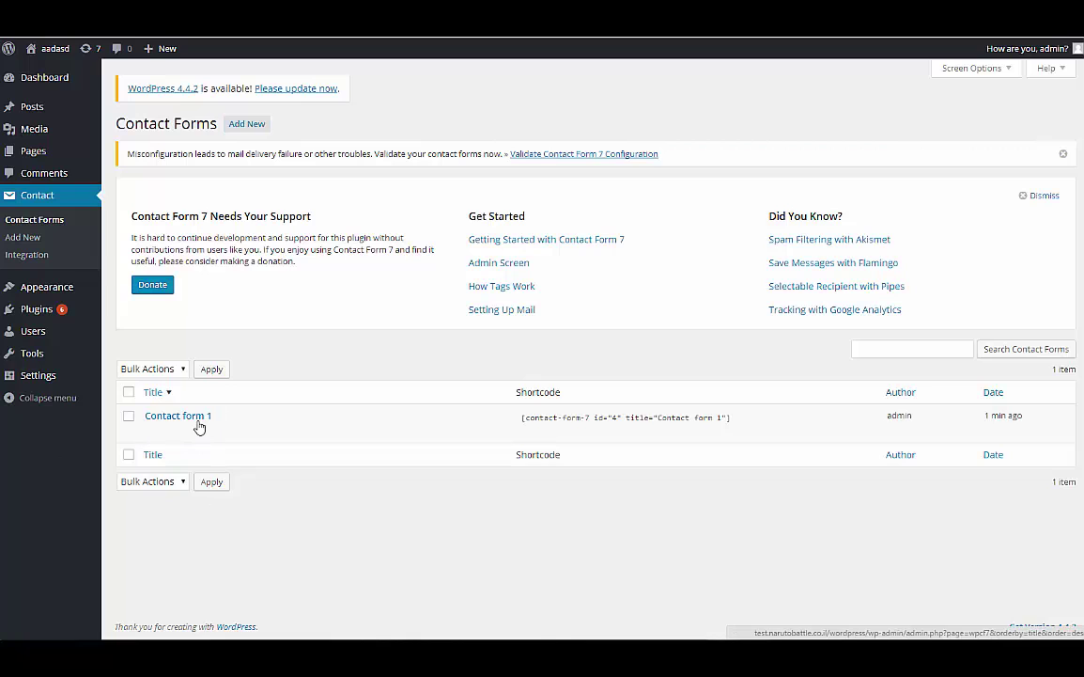
click(153, 431)
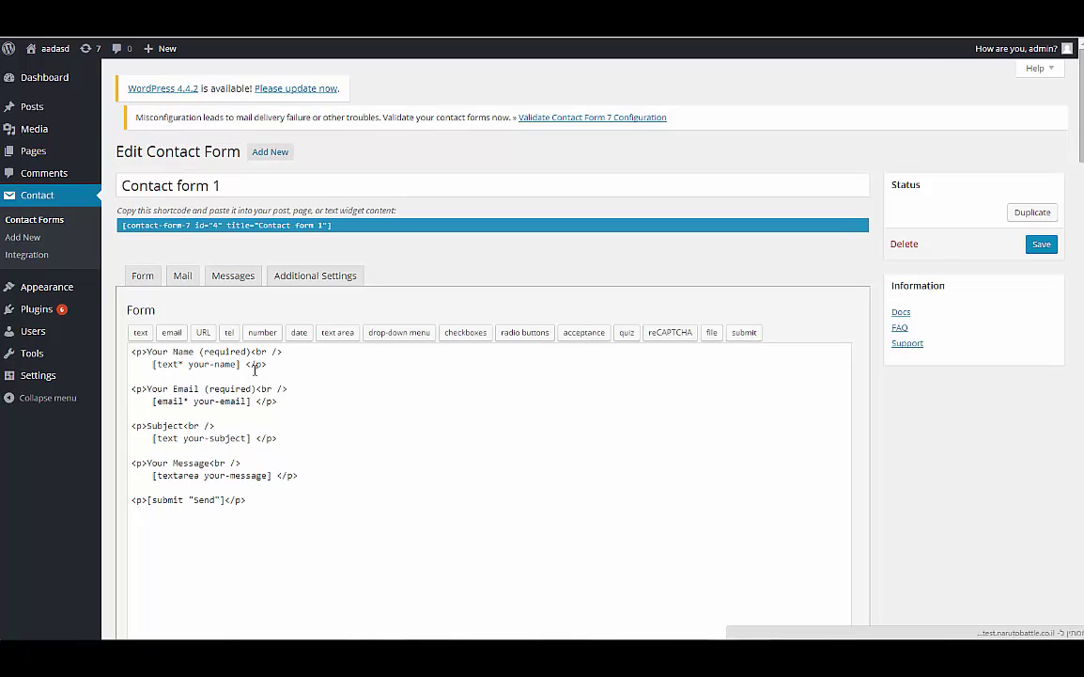
Step: Remove the required-field asterisk from the name field's text tag and put it back
drag(147, 361, 195, 362)
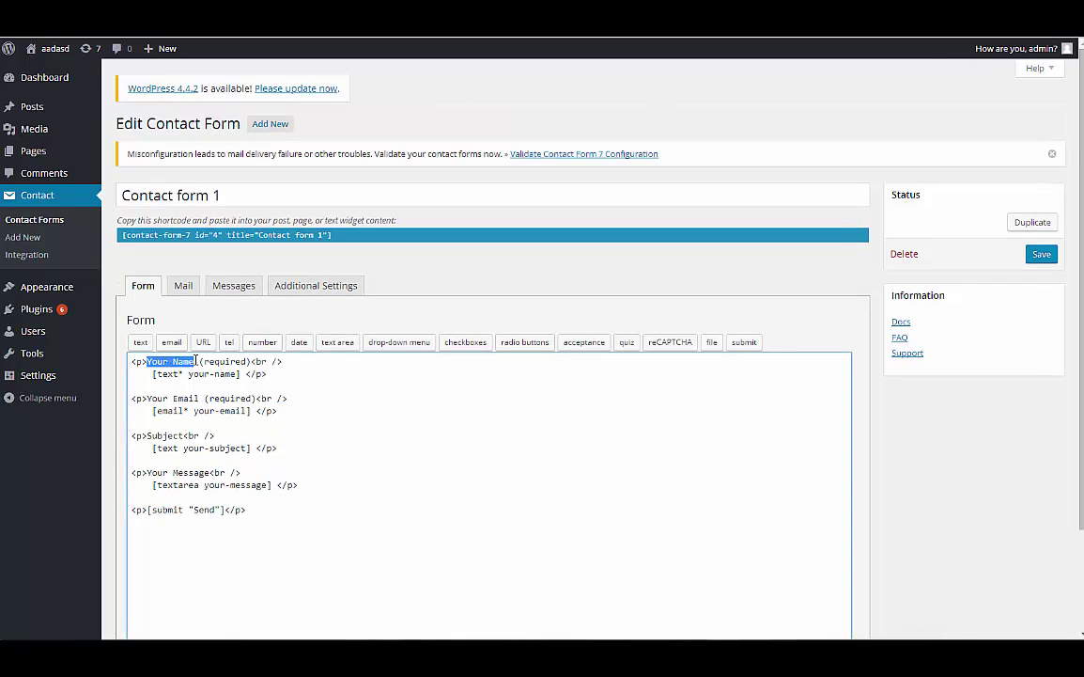
click(226, 362)
double_click(226, 363)
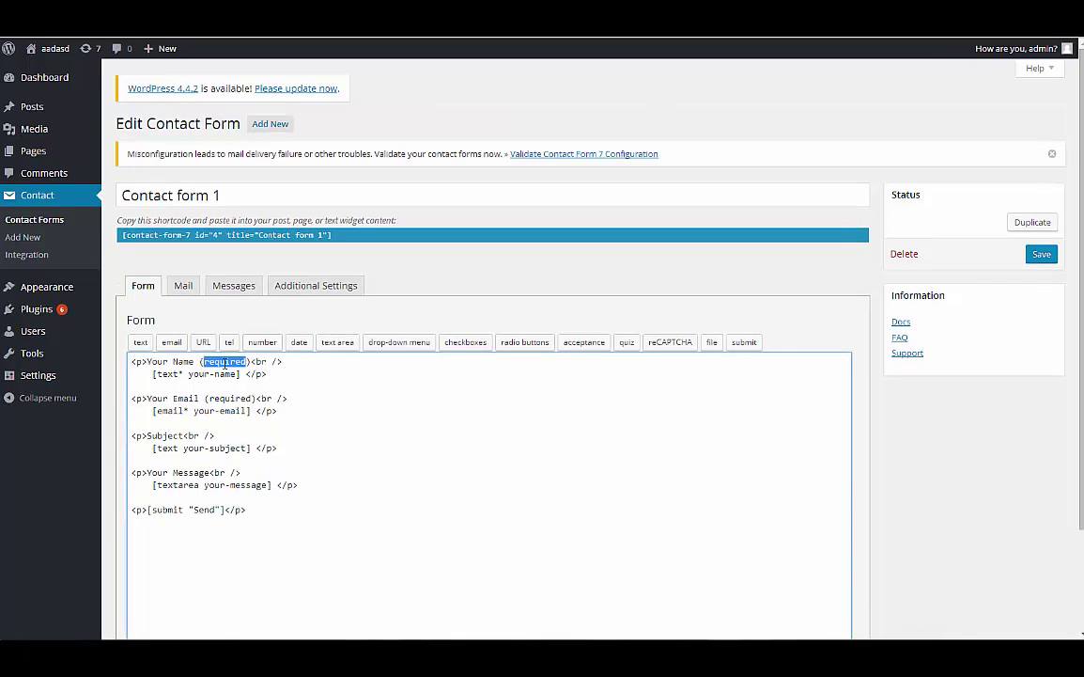
click(178, 375)
key(Right)
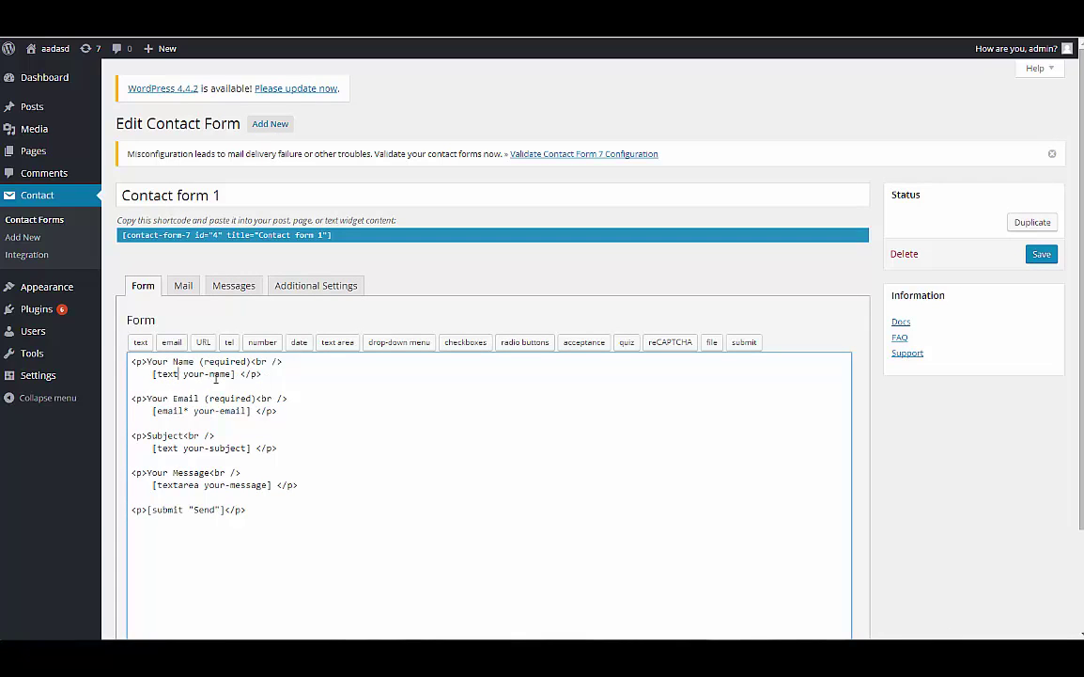
text(*)
key(BackSpace)
Step: Change the "Your Name" label to "Name" and insert a copy of the whole name field block below it
drag(198, 362, 147, 363)
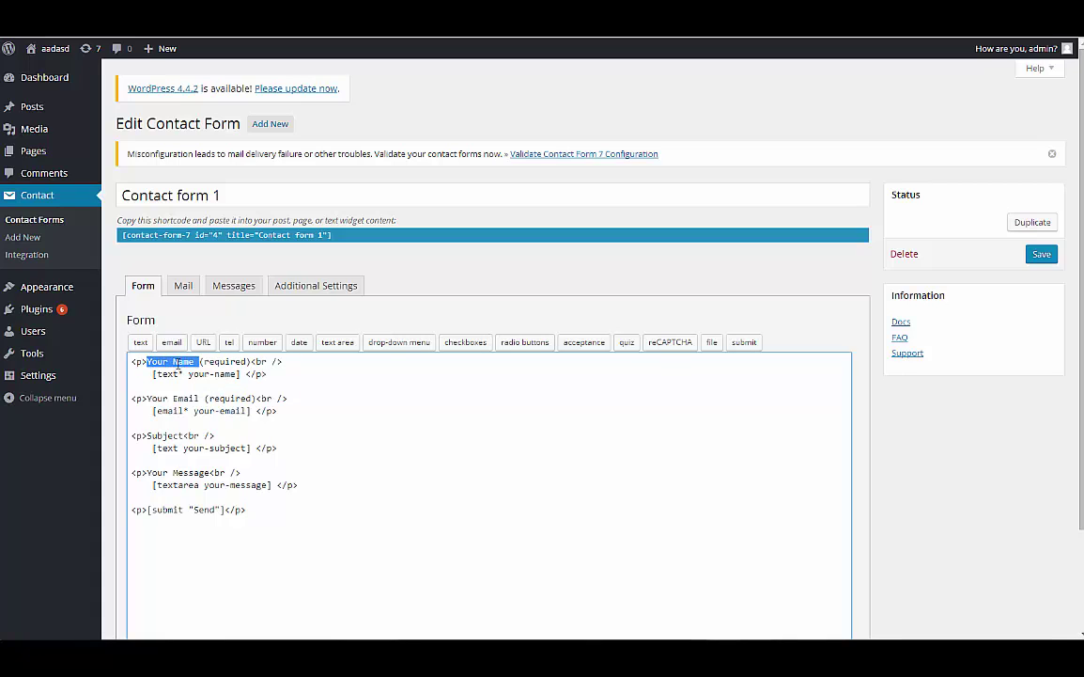
text(Name)
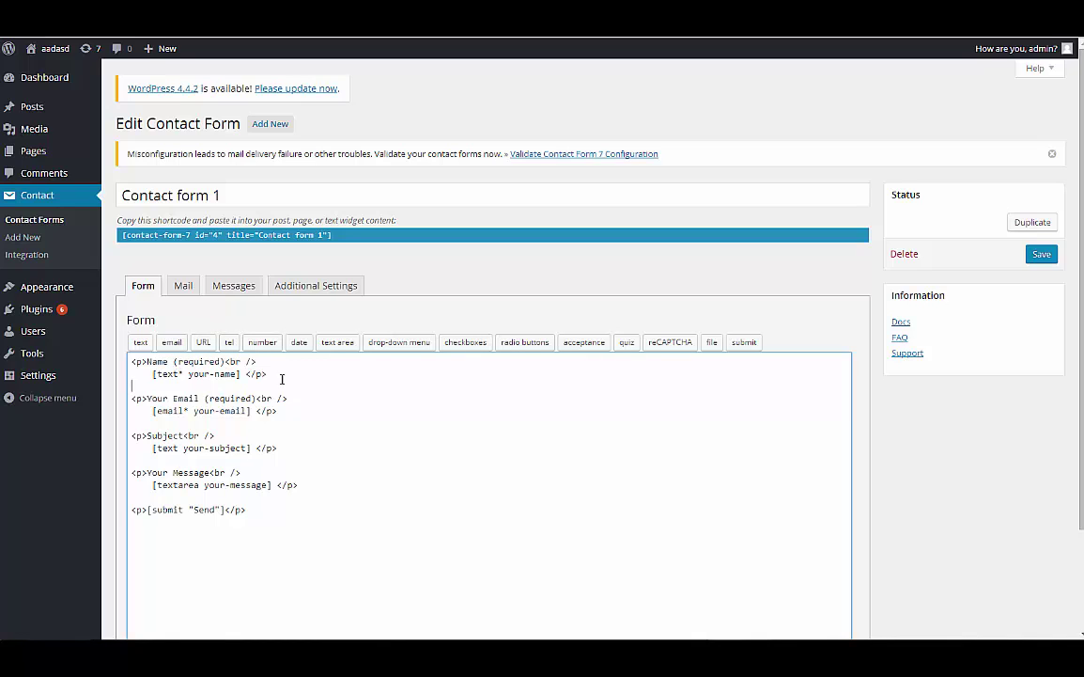
drag(269, 374, 117, 369)
key(ctrl+c)
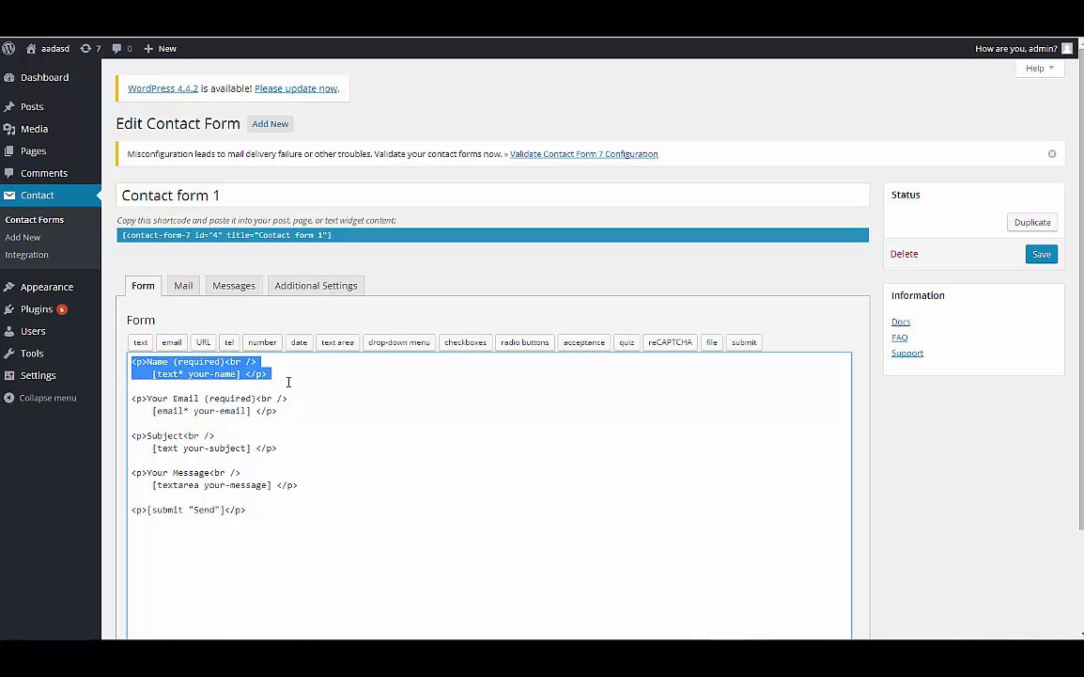
click(230, 378)
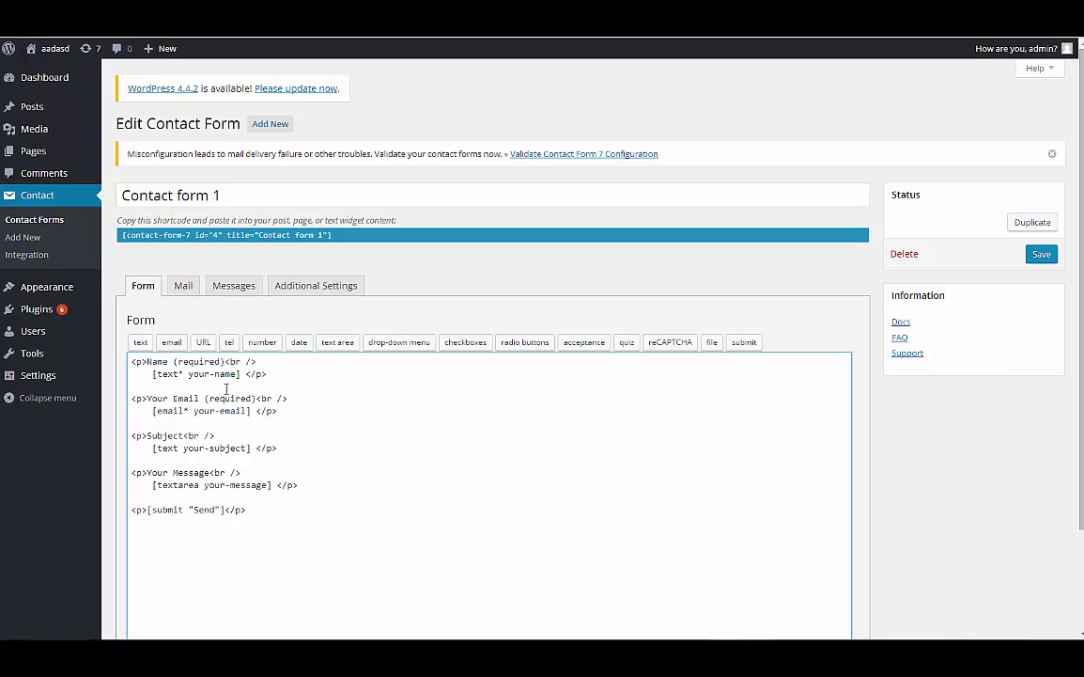
key(Return)
key(Return)
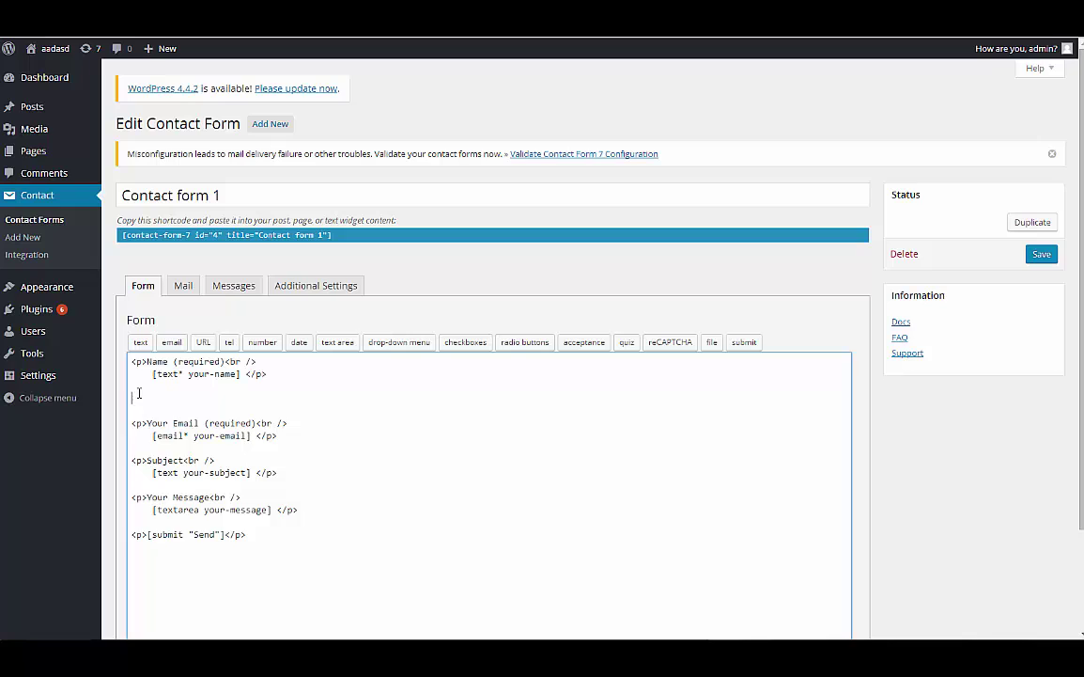
key(ctrl+v)
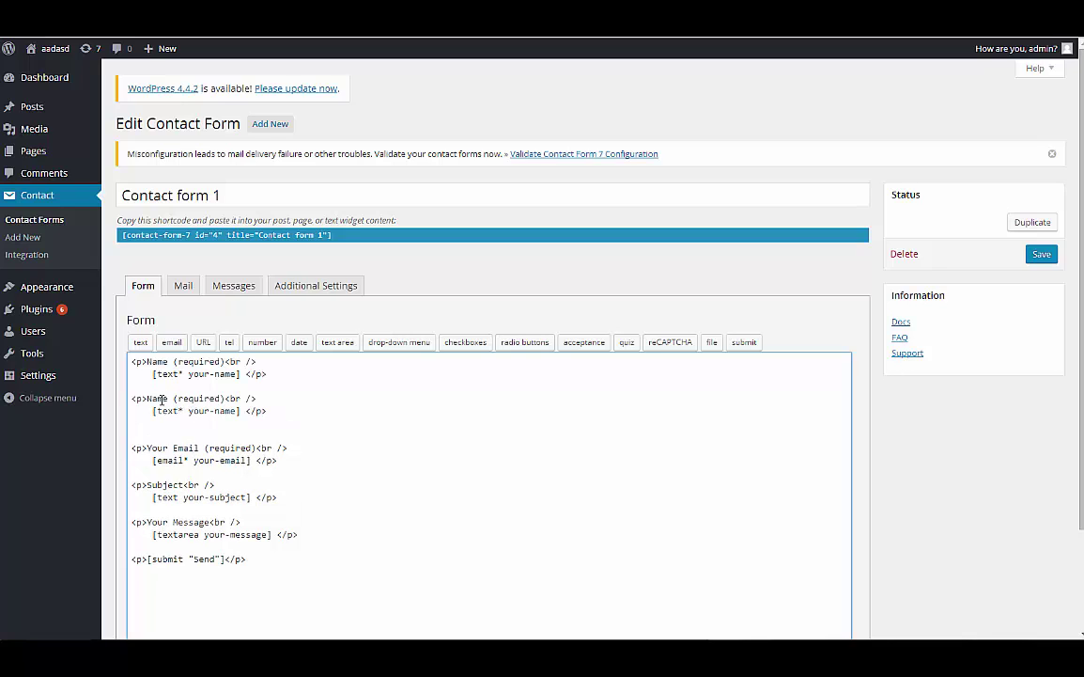
Step: Label the copied name field "Last Name" and shorten the "Your Email" label to "Email"
double_click(157, 398)
key(BackSpace)
text(Last Name)
double_click(150, 448)
key(BackSpace)
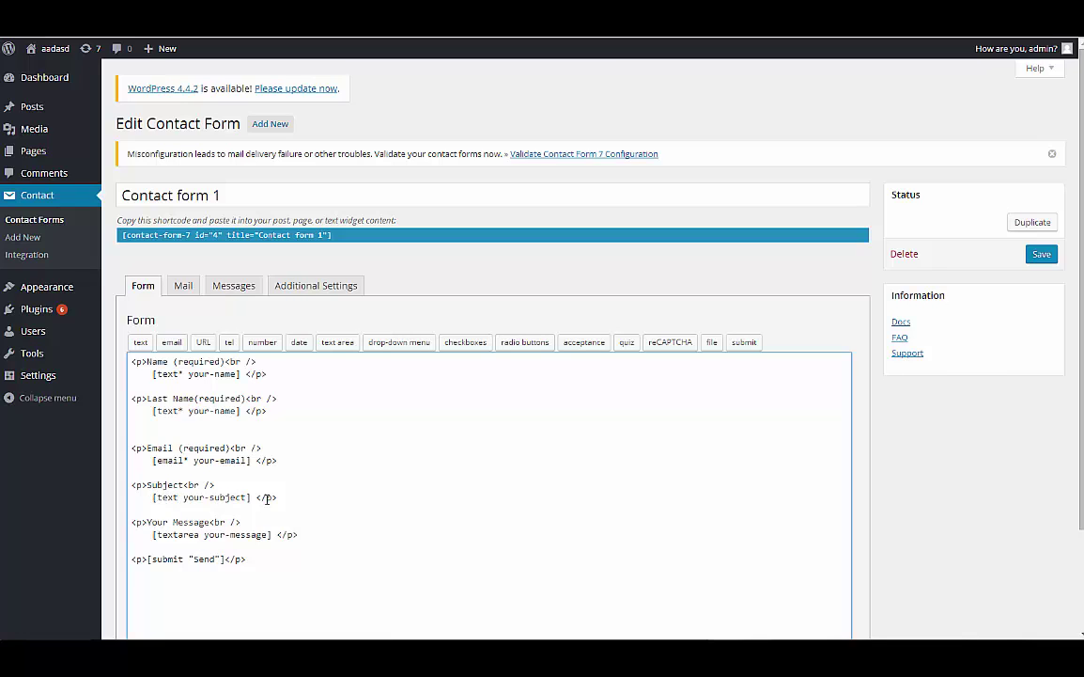
Step: Make the subject and message tags required with an asterisk and shorten the message label to "Message"
text(*)
drag(153, 534, 296, 534)
click(290, 536)
text(*)
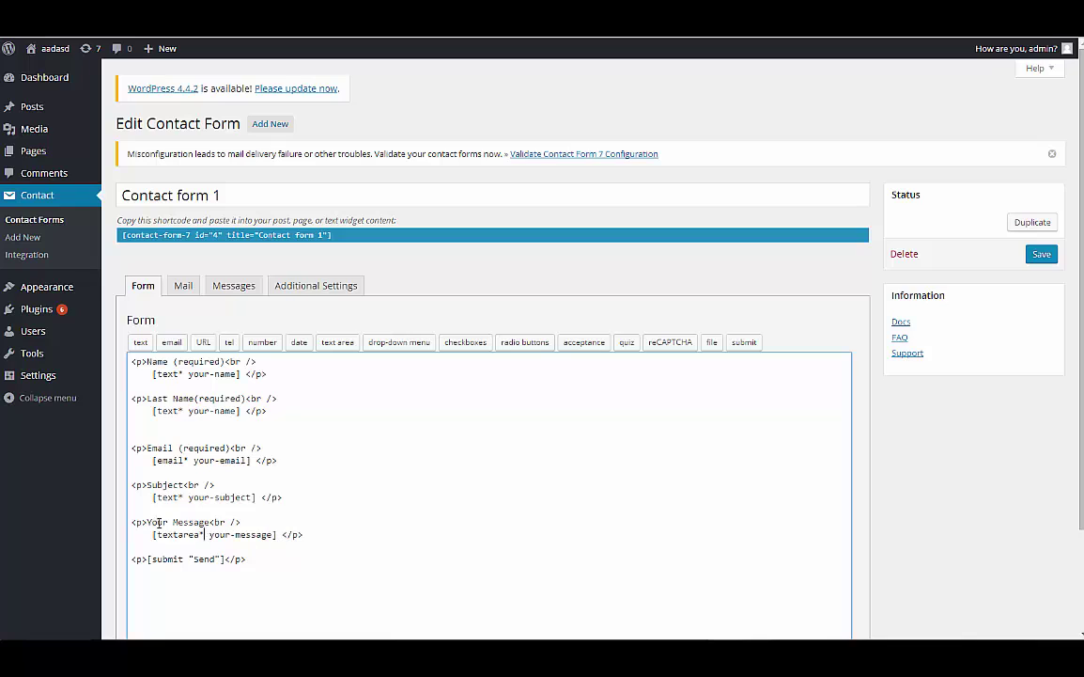
double_click(159, 524)
key(BackSpace)
Step: Insert a required tel tag below the message field with "Phone Number" as its placeholder, followed by a blank line
click(324, 538)
key(Return)
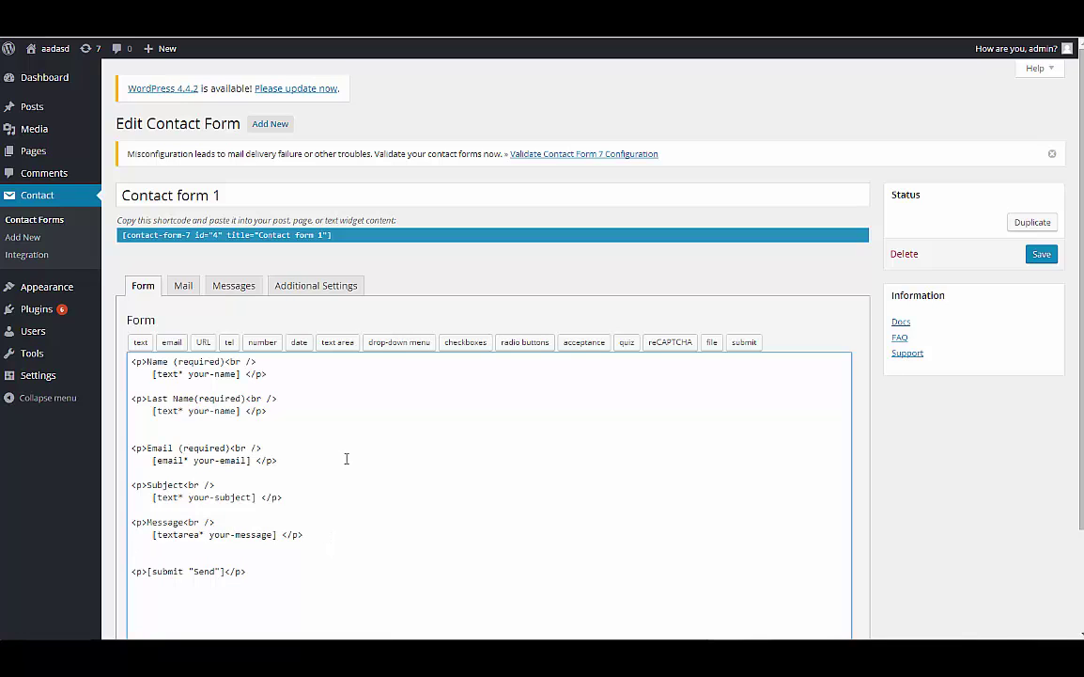
click(229, 342)
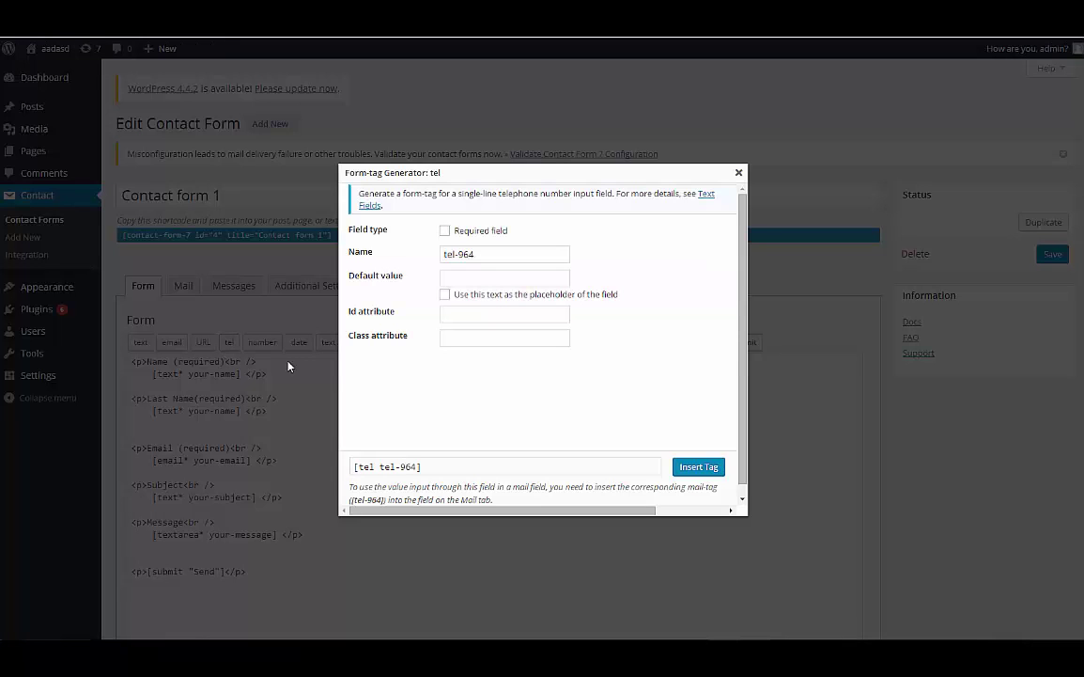
click(445, 230)
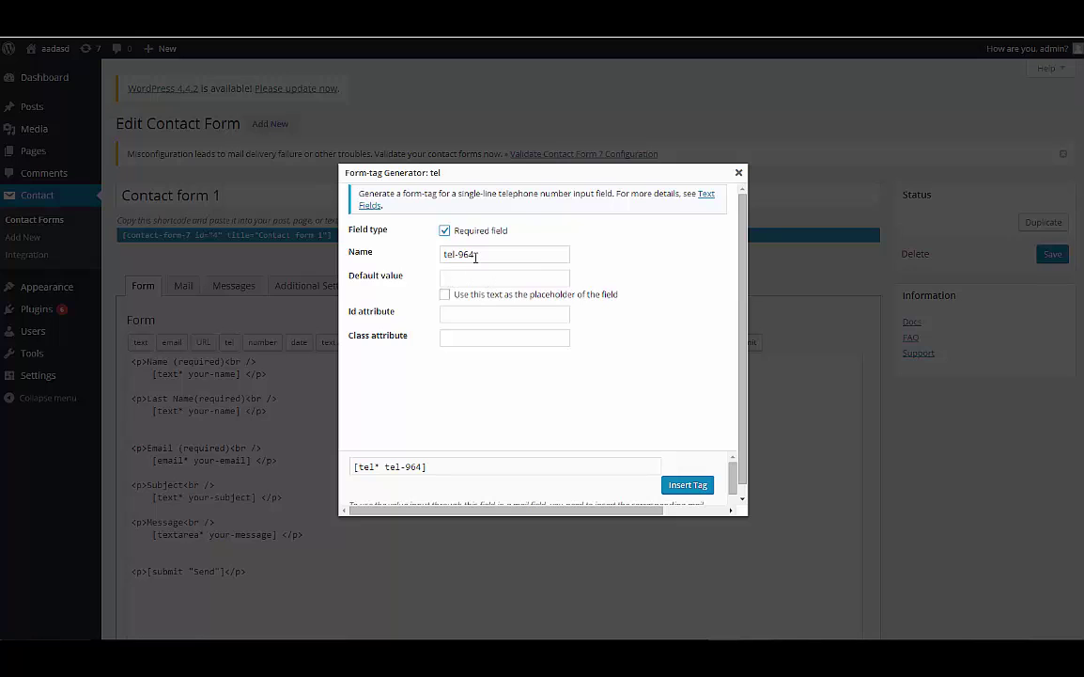
click(468, 254)
click(484, 275)
scroll(551, 282, down, 1)
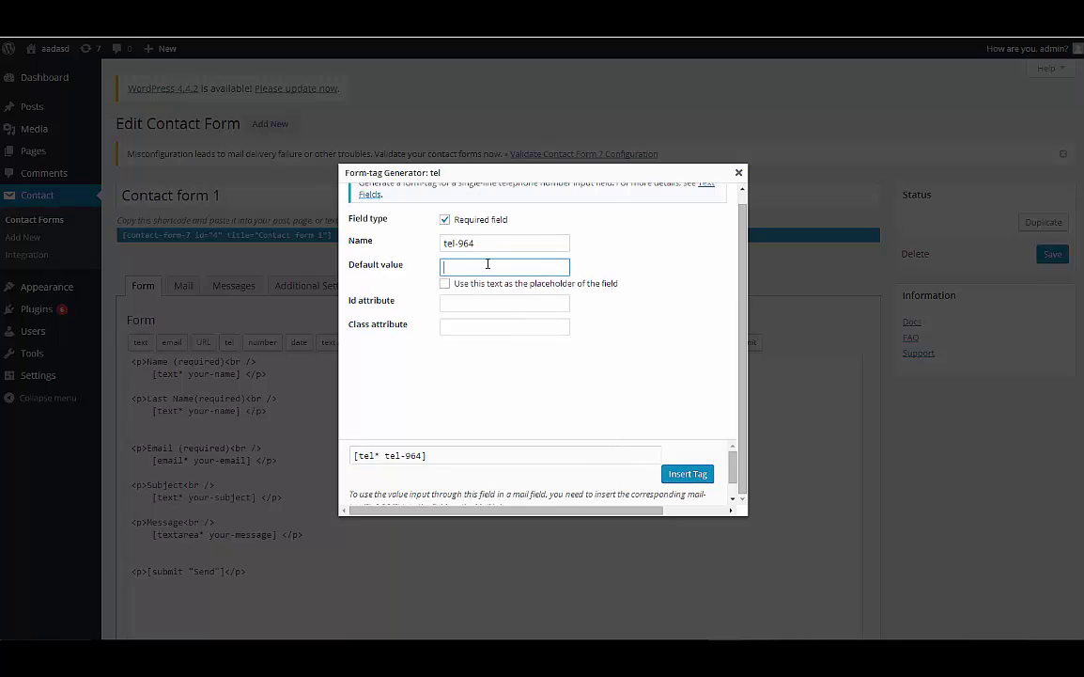
text(Phone nNumber)
click(488, 281)
click(684, 474)
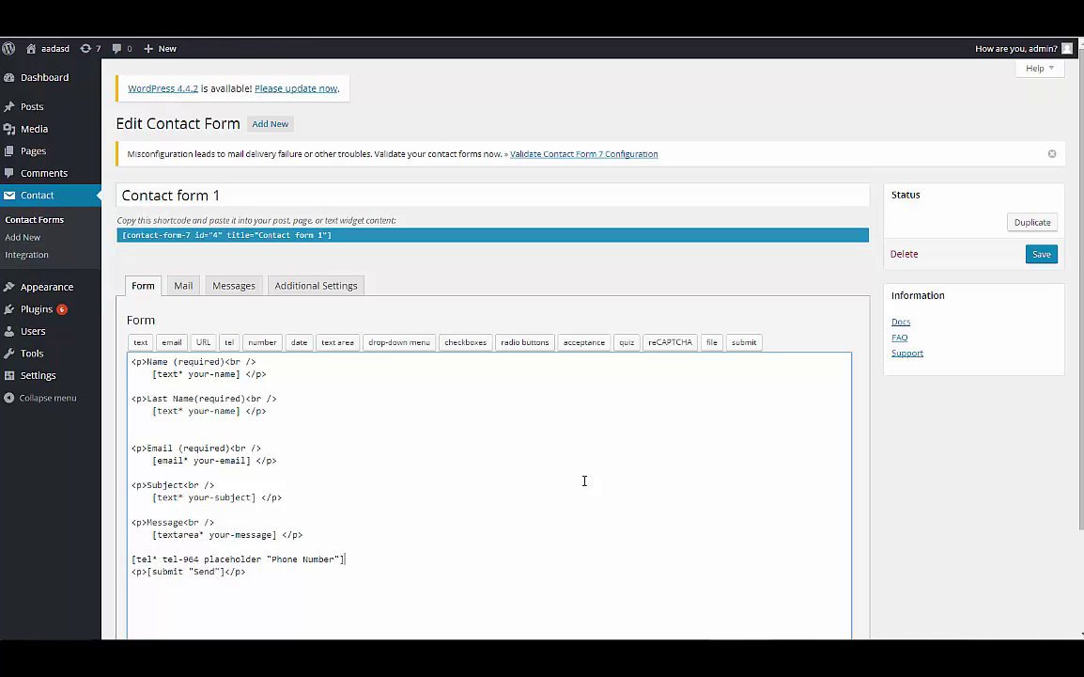
key(Return)
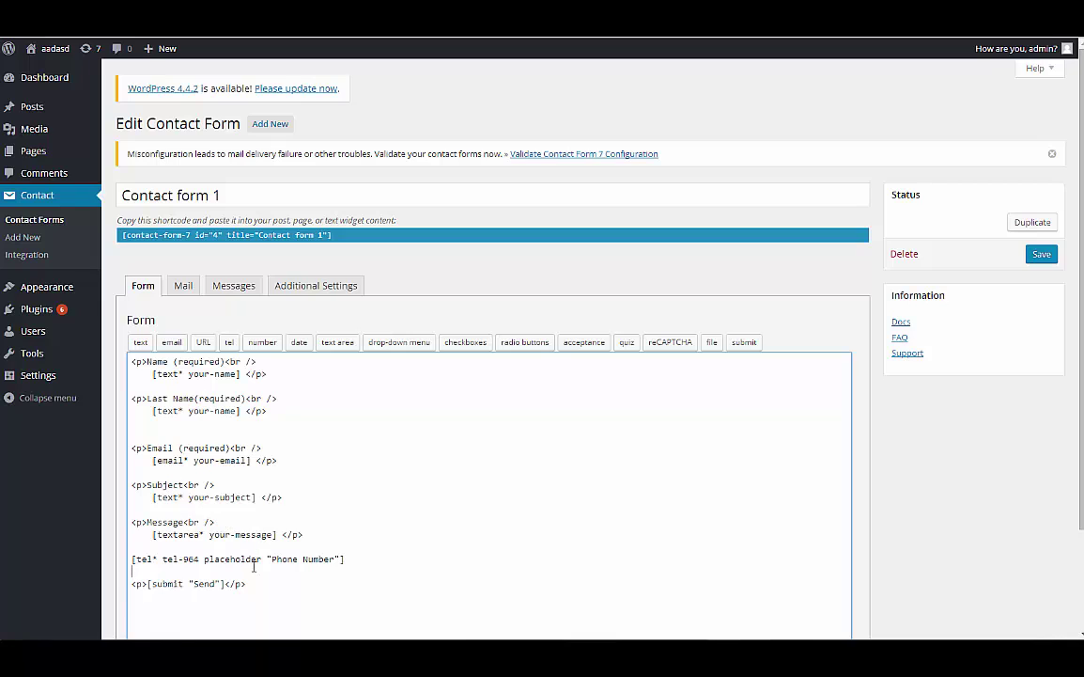
Step: Delete the quoted "Phone Number" text from the tel tag and add a blank line above the tag
drag(362, 559, 132, 559)
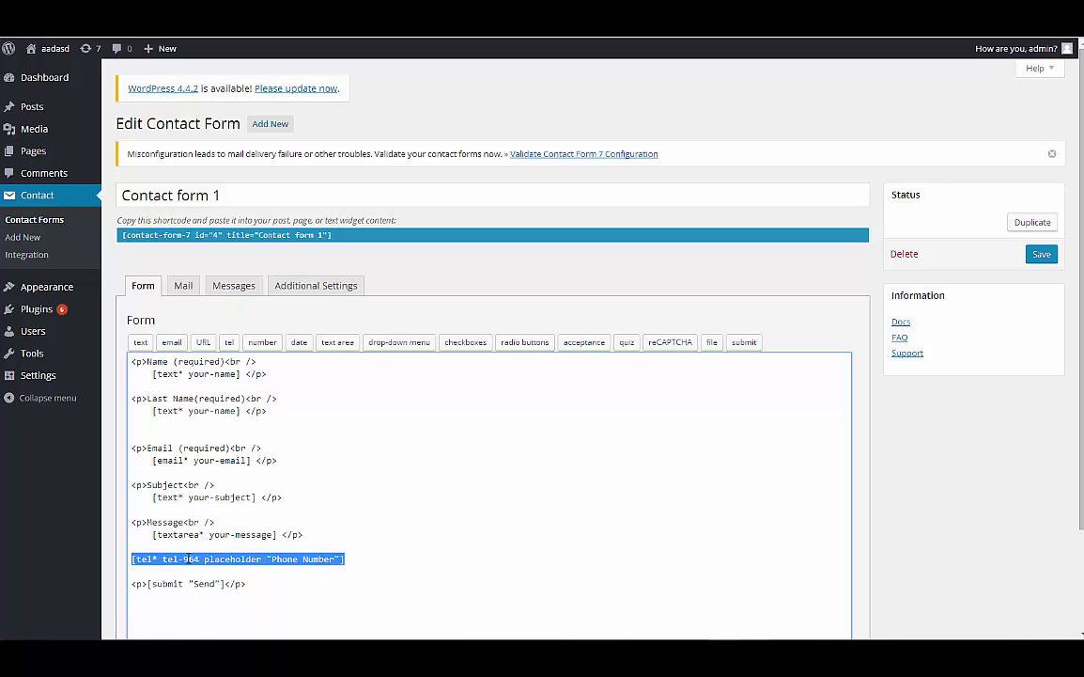
click(269, 559)
drag(267, 559, 341, 556)
key(BackSpace)
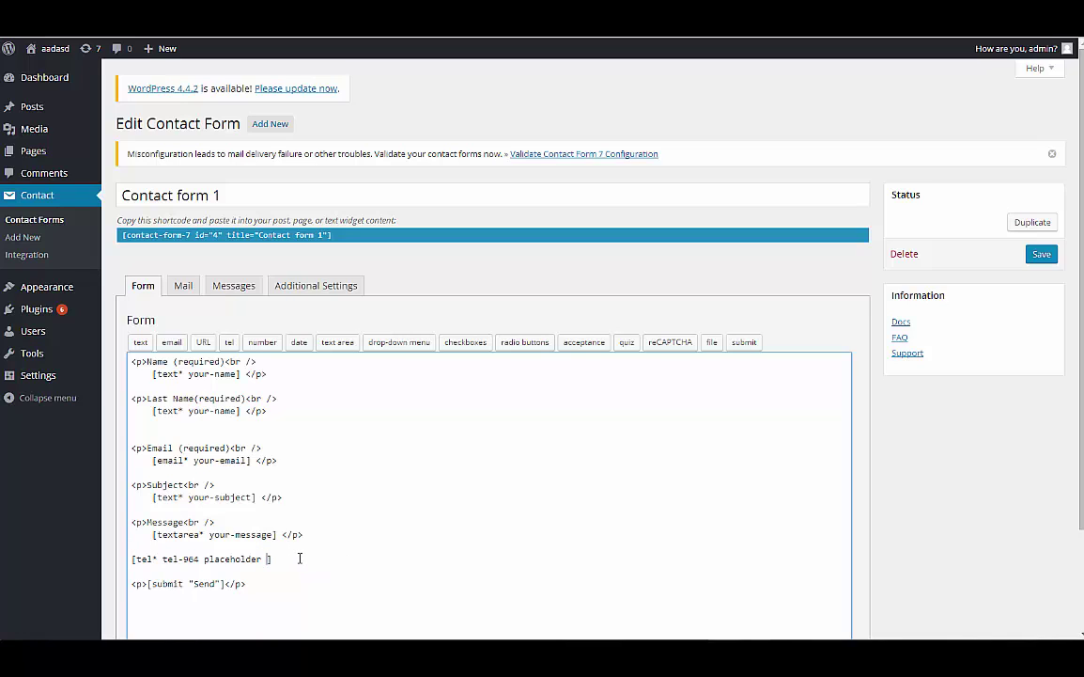
key(BackSpace)
key(Return)
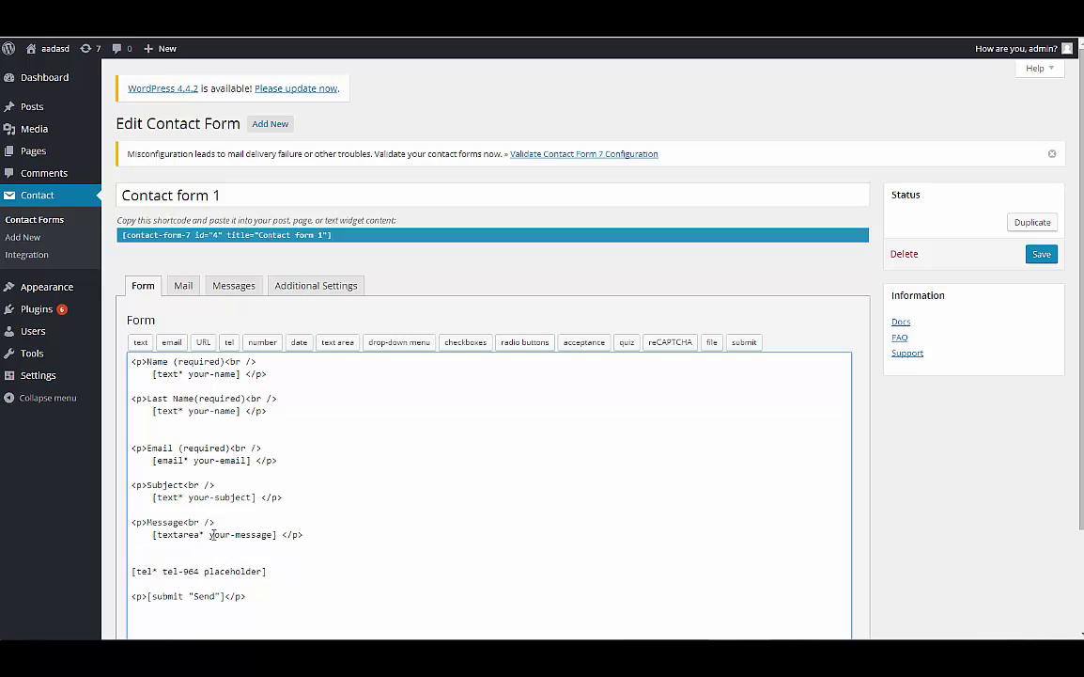
Step: Wrap the tel tag in a paragraph with a line break like the message field and label it "Phone Number"
drag(217, 522, 131, 519)
key(ctrl+c)
click(138, 556)
key(ctrl+v)
drag(303, 533, 279, 533)
key(ctrl+c)
click(285, 570)
key(ctrl+v)
double_click(171, 558)
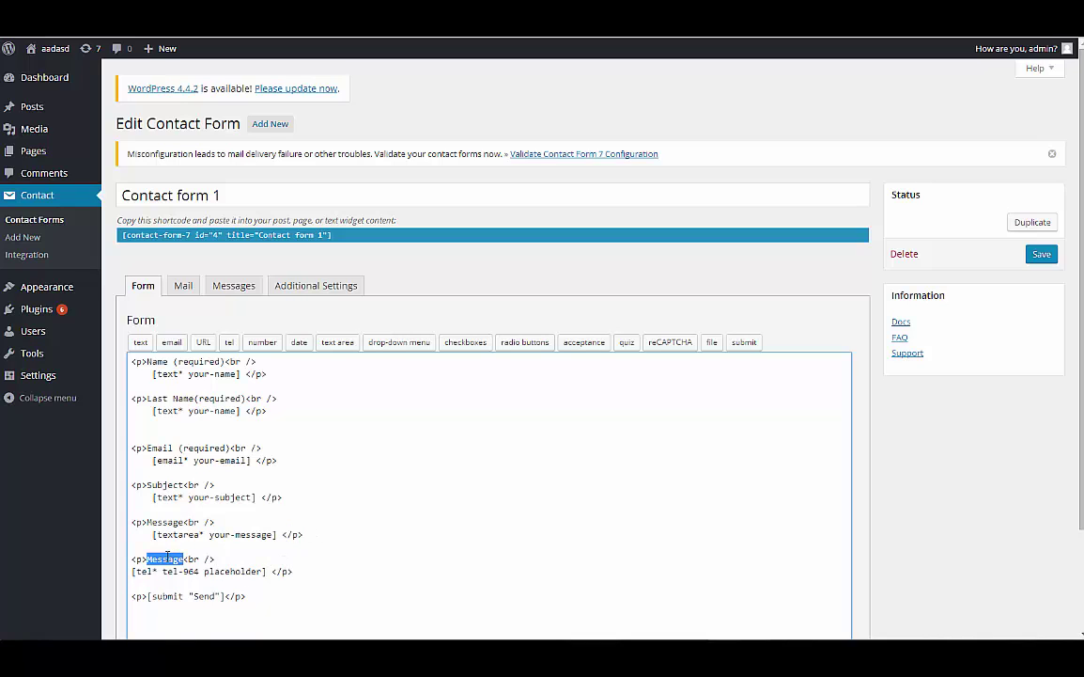
text(Phone Numbe)
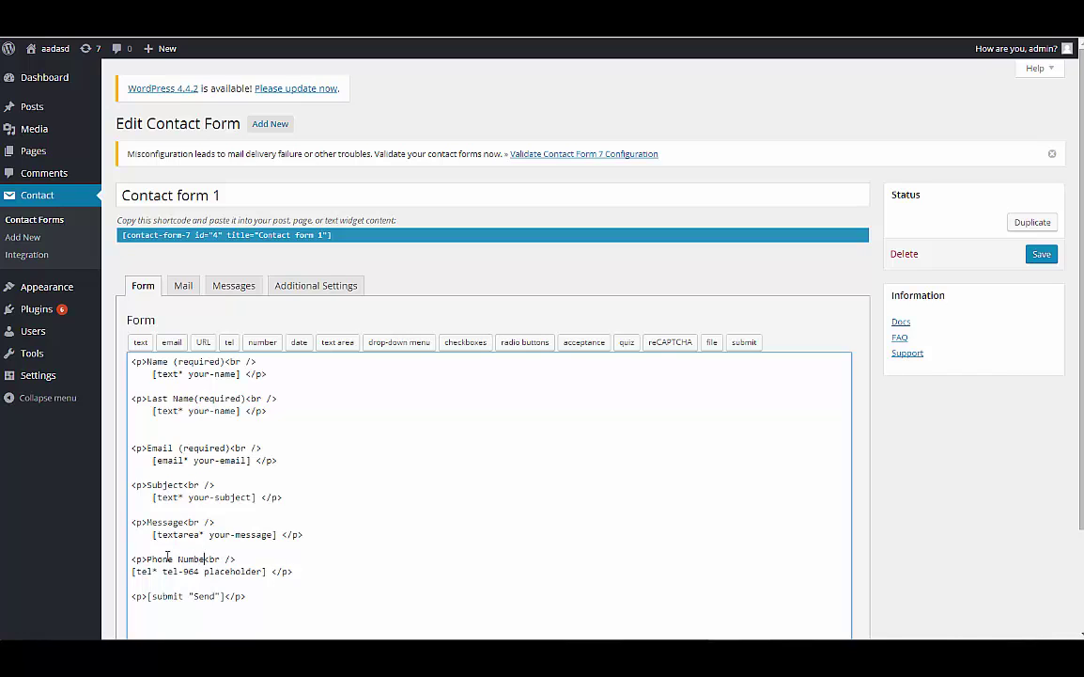
text(r)
Step: Change the submit tag's label to "Submit" and add two blank lines between the phone field and the submit tag
scroll(172, 555, down, 1)
double_click(204, 532)
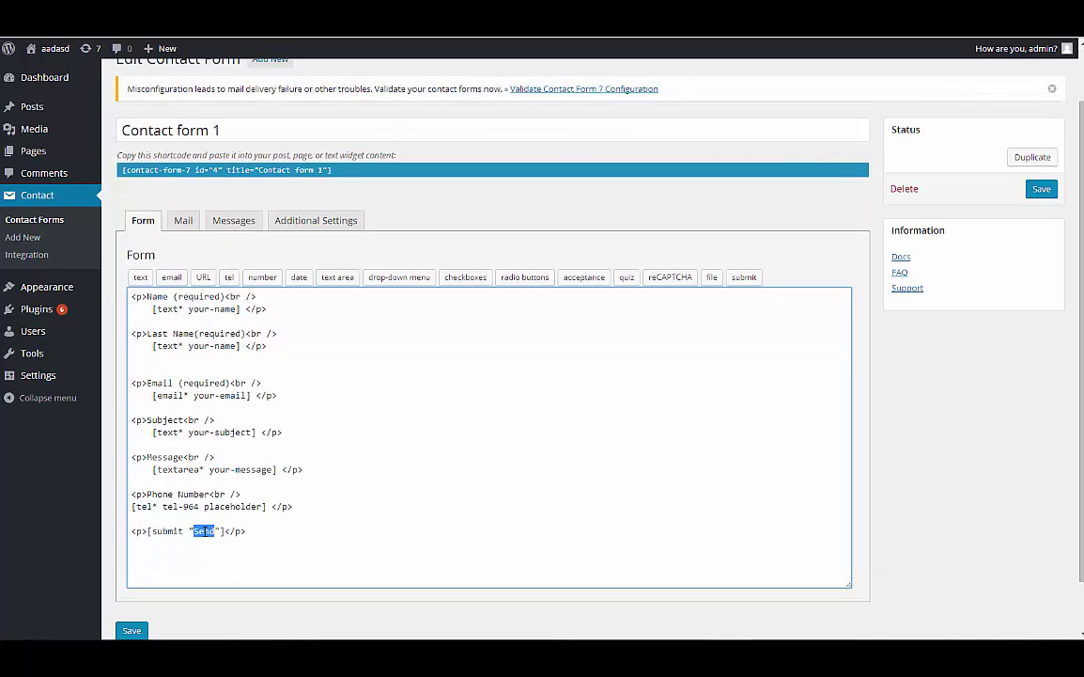
text(Submit)
click(379, 469)
key(Return)
key(Return)
Step: View what the reCAPTCHA tag generator requires and close it without inserting a tag
click(670, 277)
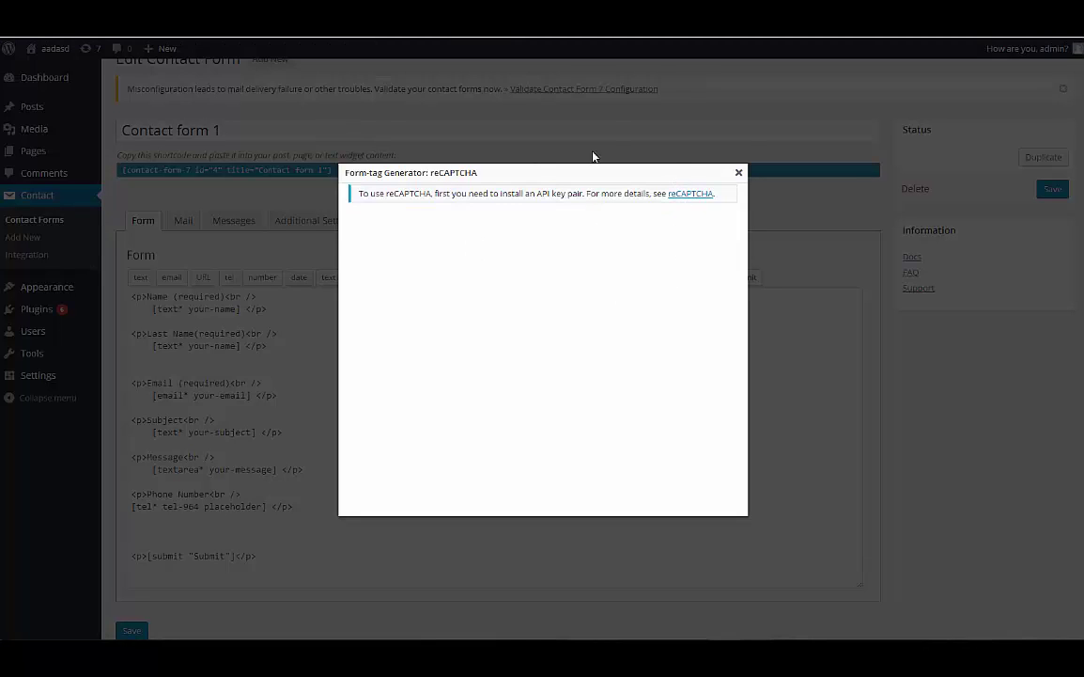
click(739, 172)
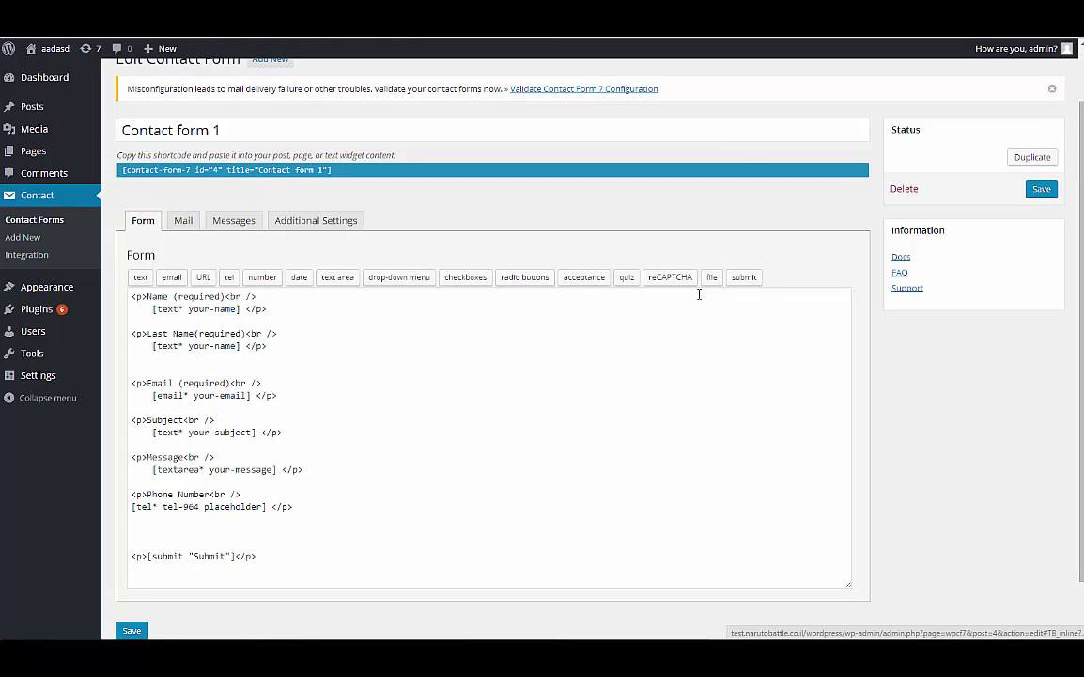
Step: Insert a quiz tag above the submit tag with "Hey?" and "Hey" on separate lines as its questions and answers
click(627, 278)
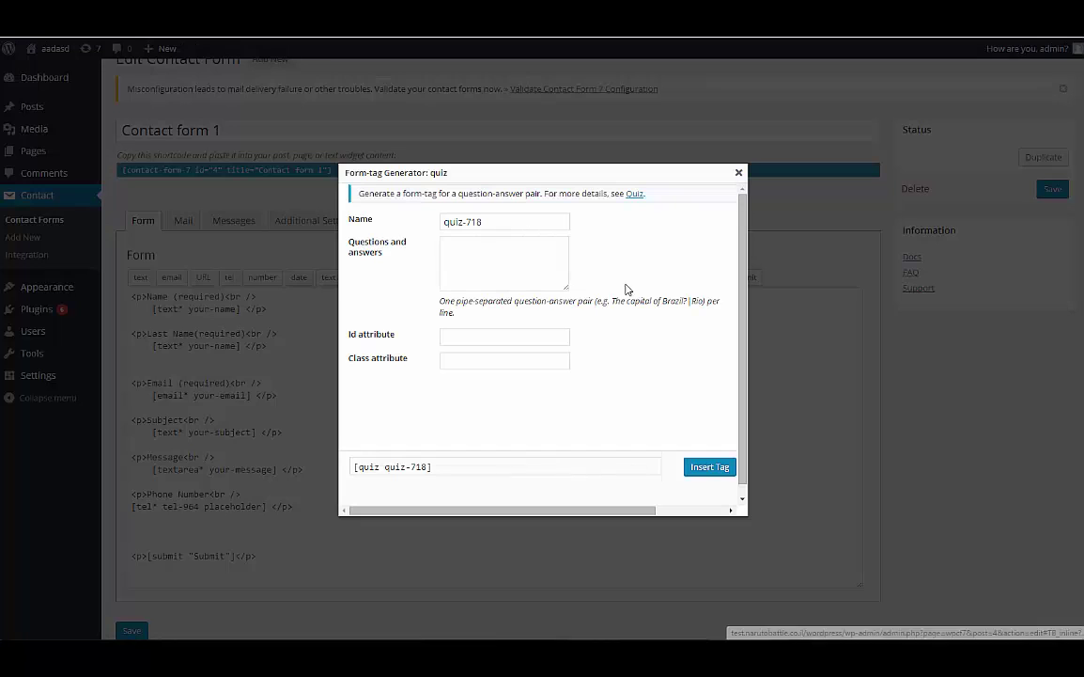
click(494, 245)
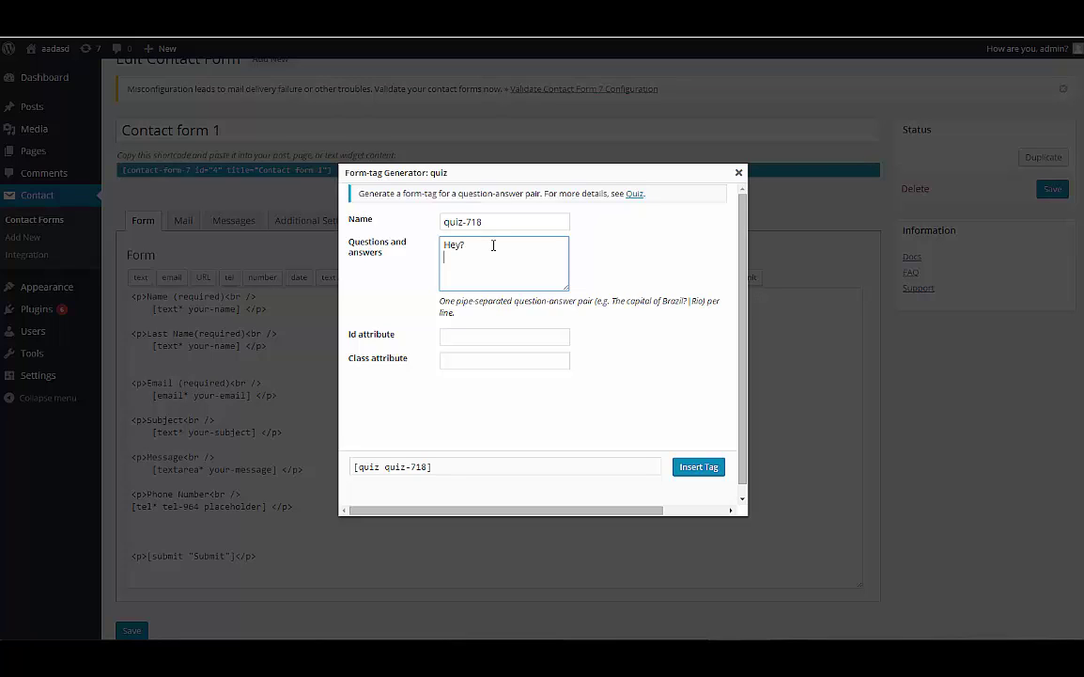
text(Hey?)
key(Return)
text(Hey)
scroll(576, 387, down, 1)
click(484, 327)
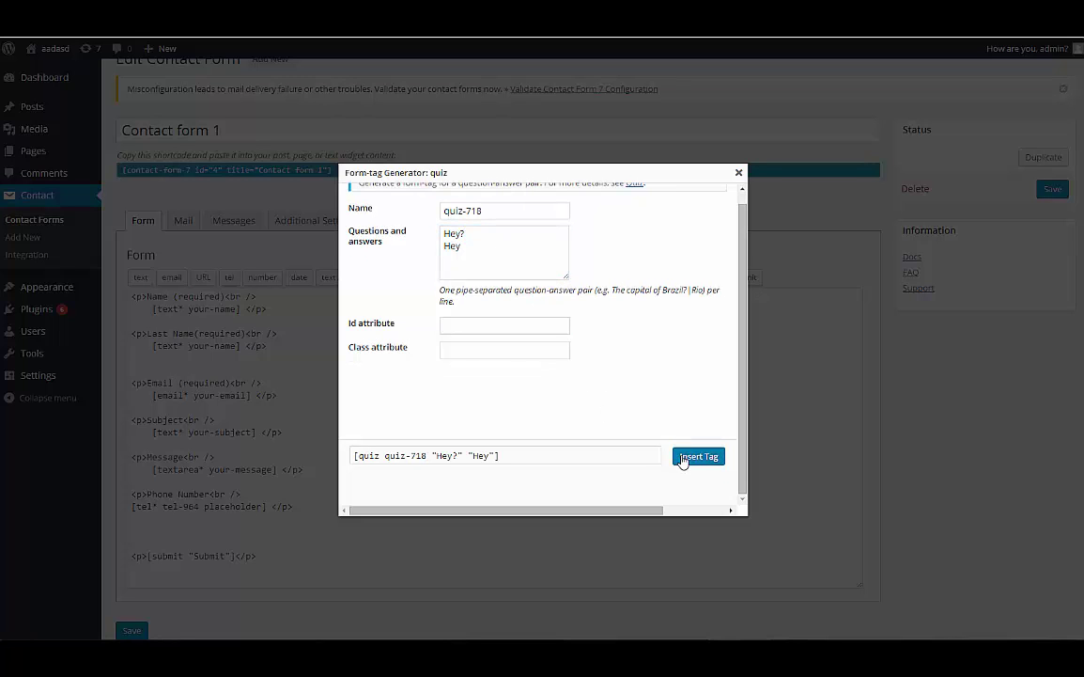
click(699, 456)
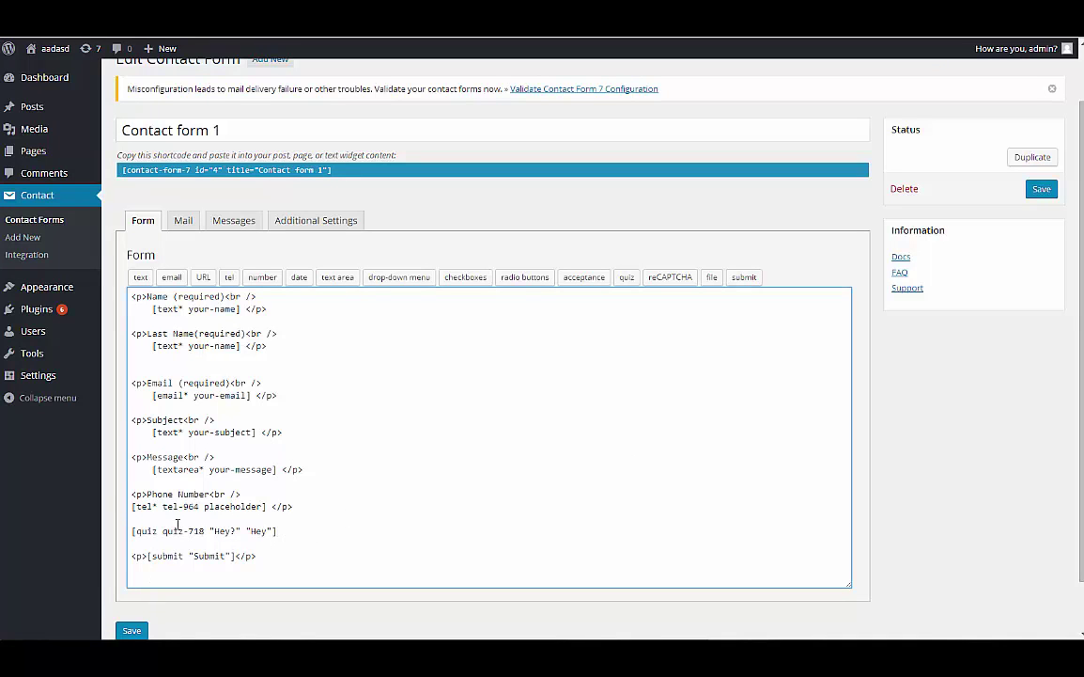
Step: Replace the recipient address in the form's mail settings with the [your-email] mail-tag
scroll(148, 575, down, 2)
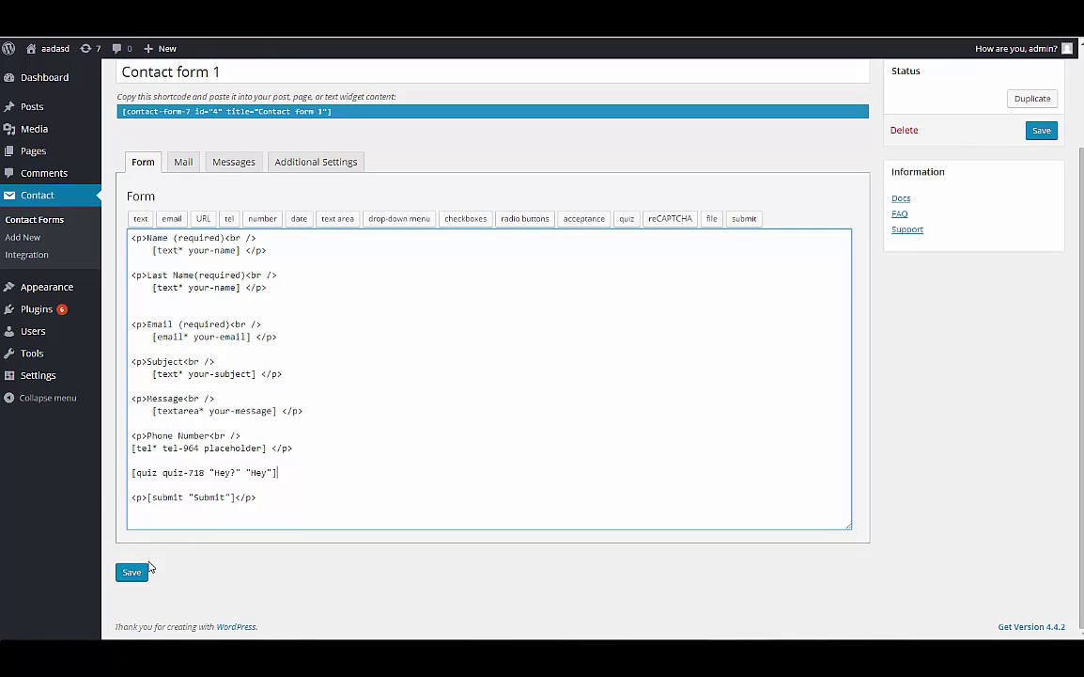
click(179, 162)
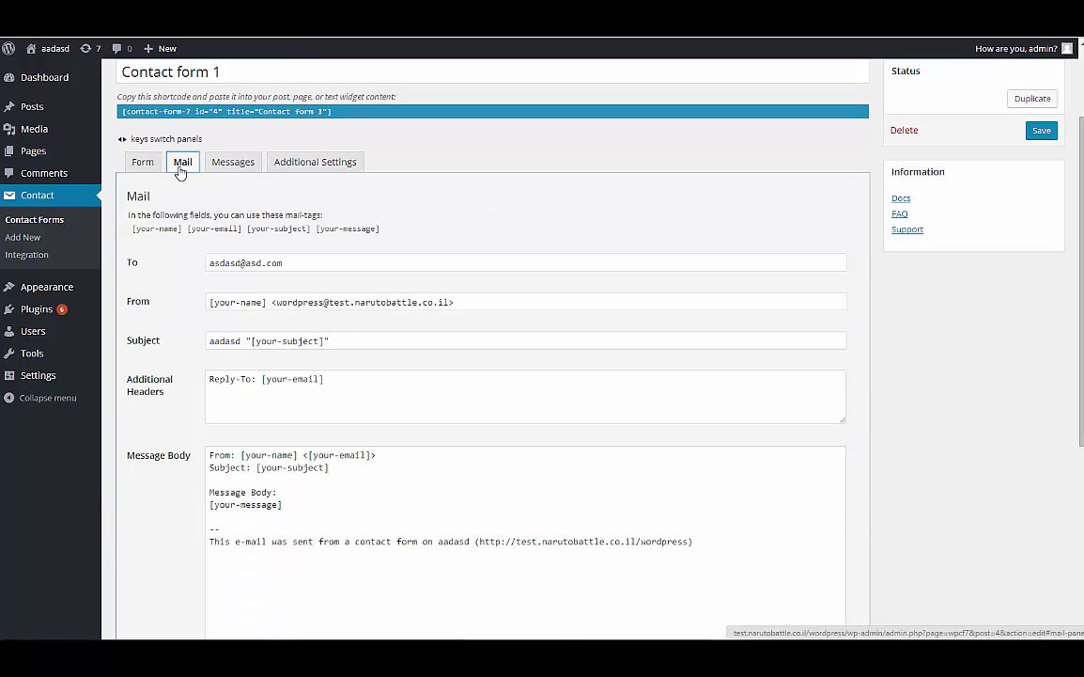
double_click(221, 263)
drag(358, 266, 176, 273)
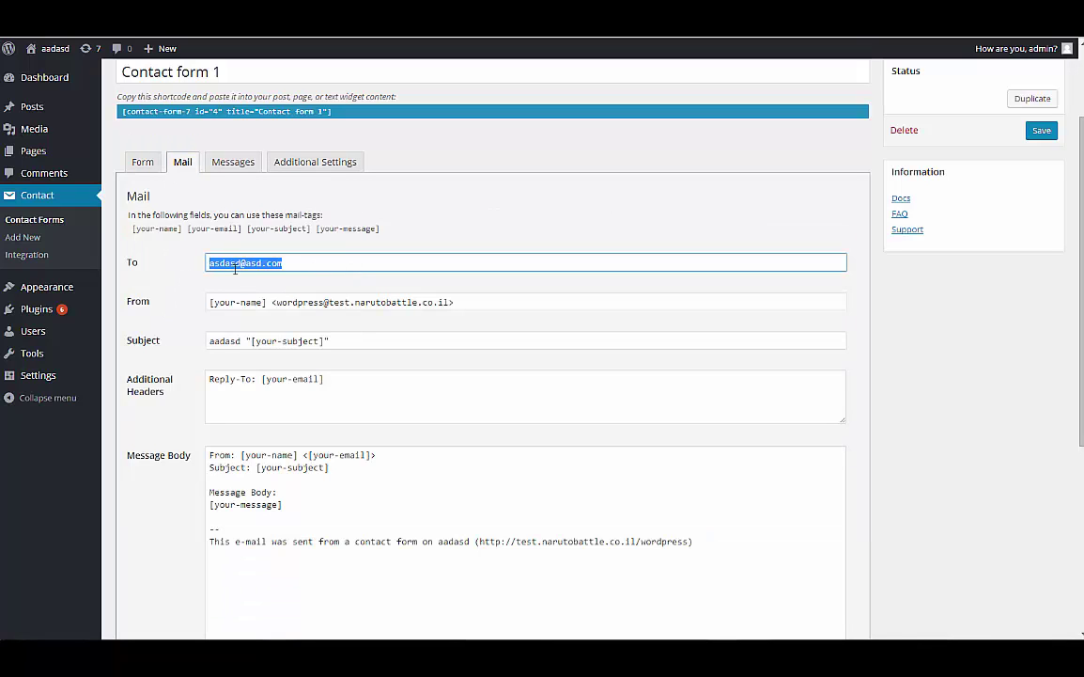
click(266, 263)
drag(266, 263, 202, 264)
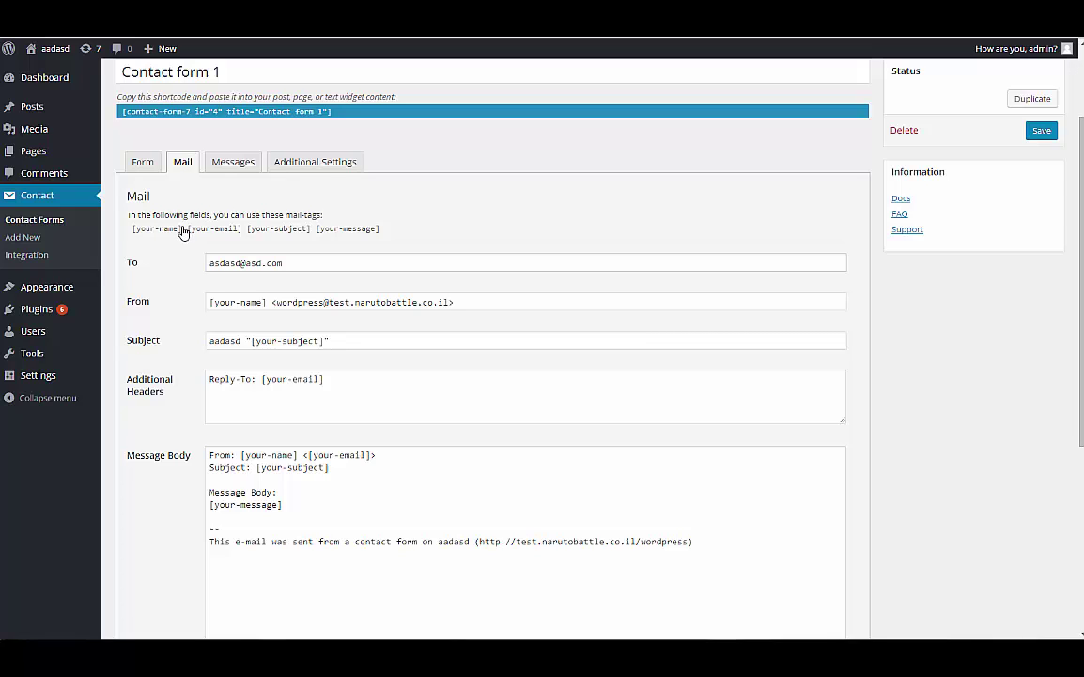
click(212, 231)
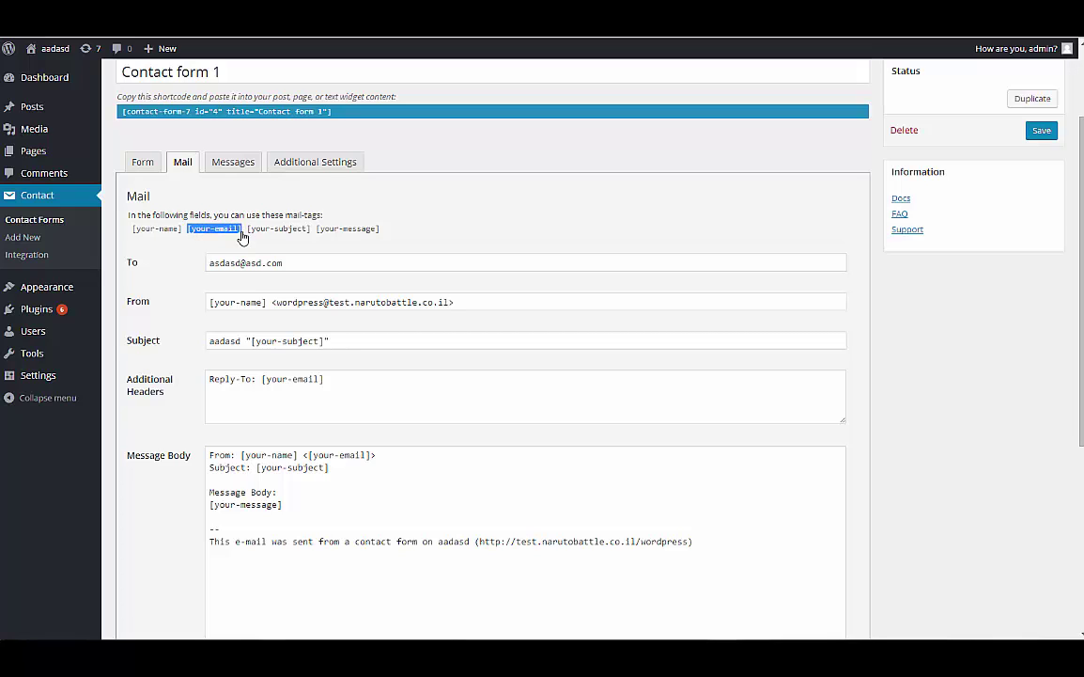
drag(207, 263, 447, 302)
key(ctrl+v)
Step: Replace the From field's address after [your-name] with an example e-mail address and set the subject prefix to "Contact form Subject"
click(214, 302)
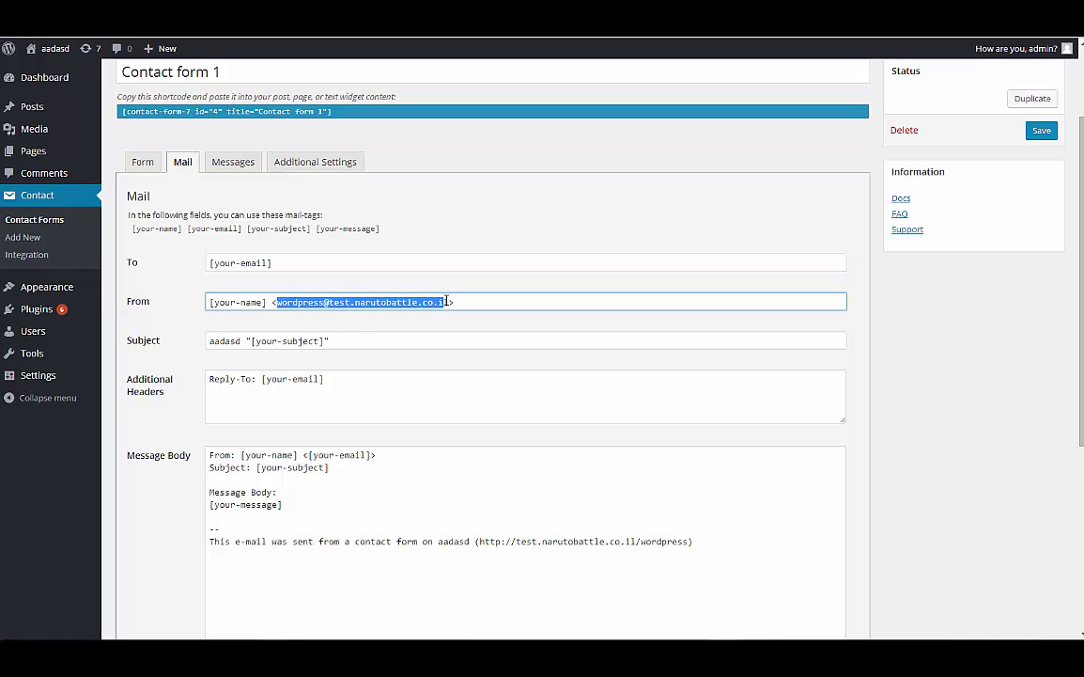
text(Example@Example.com>)
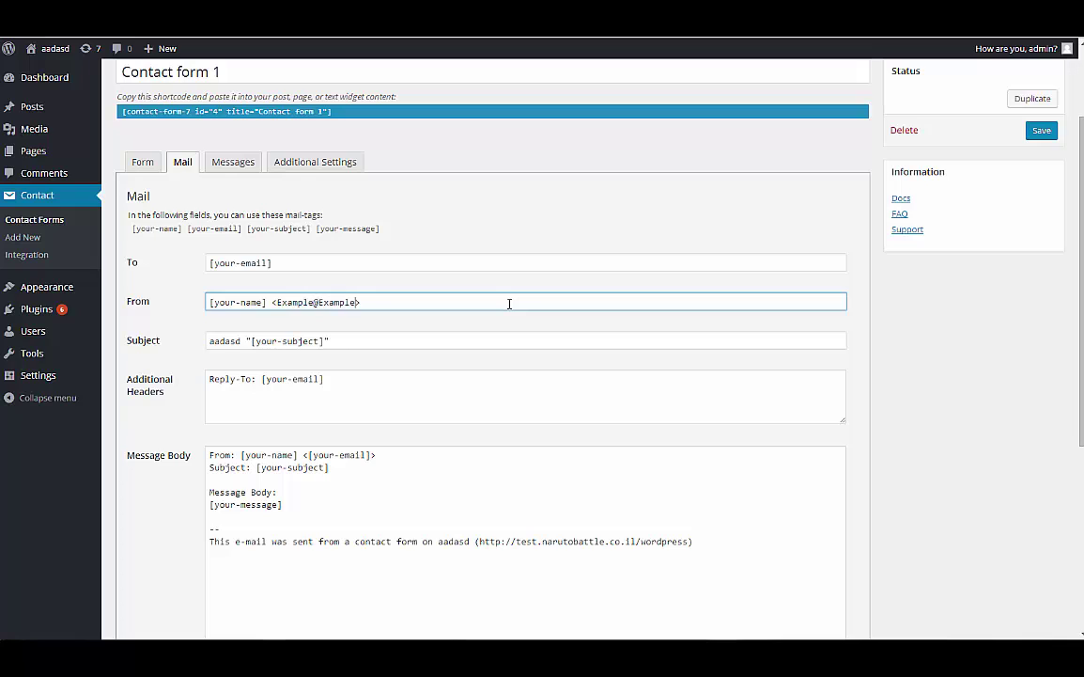
double_click(223, 342)
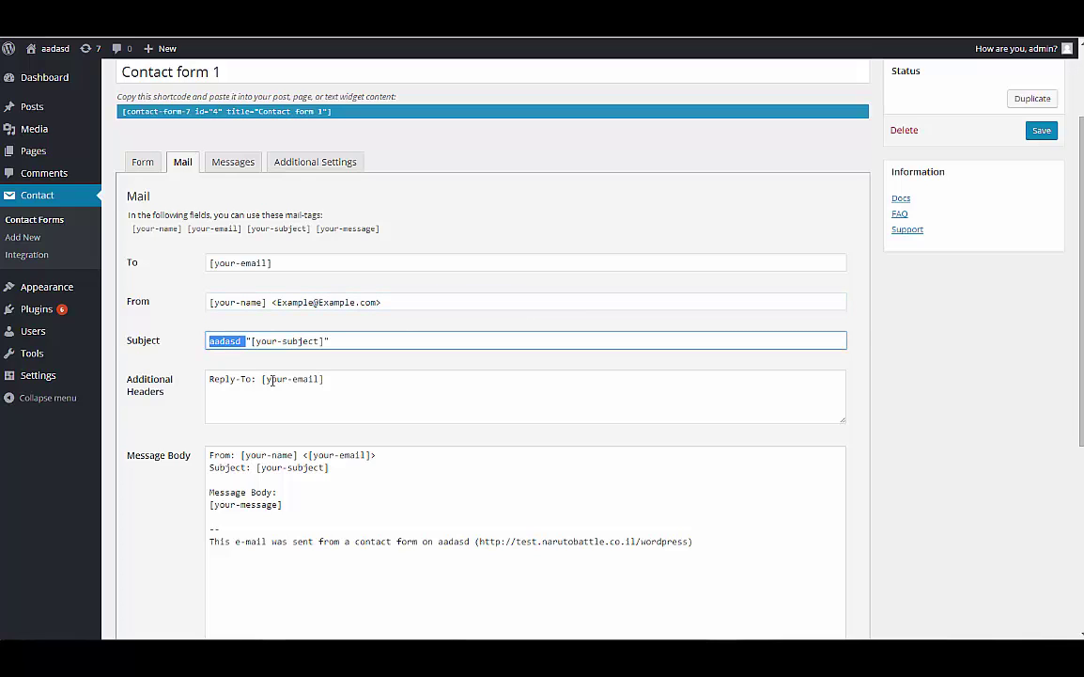
text(Contact for)
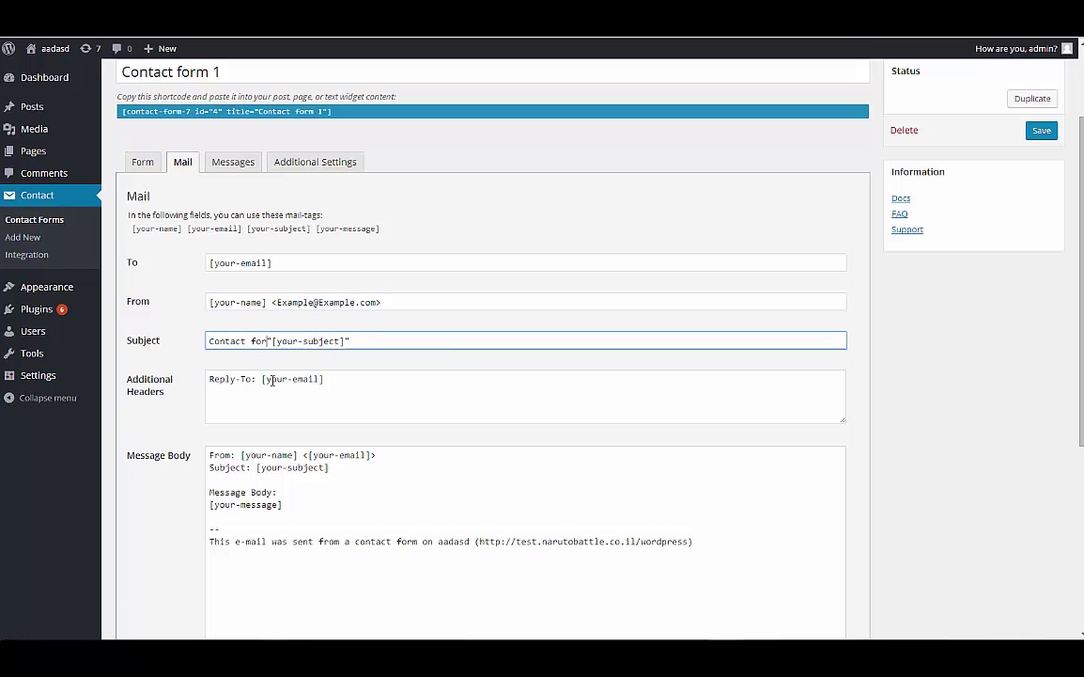
text(m Sub)
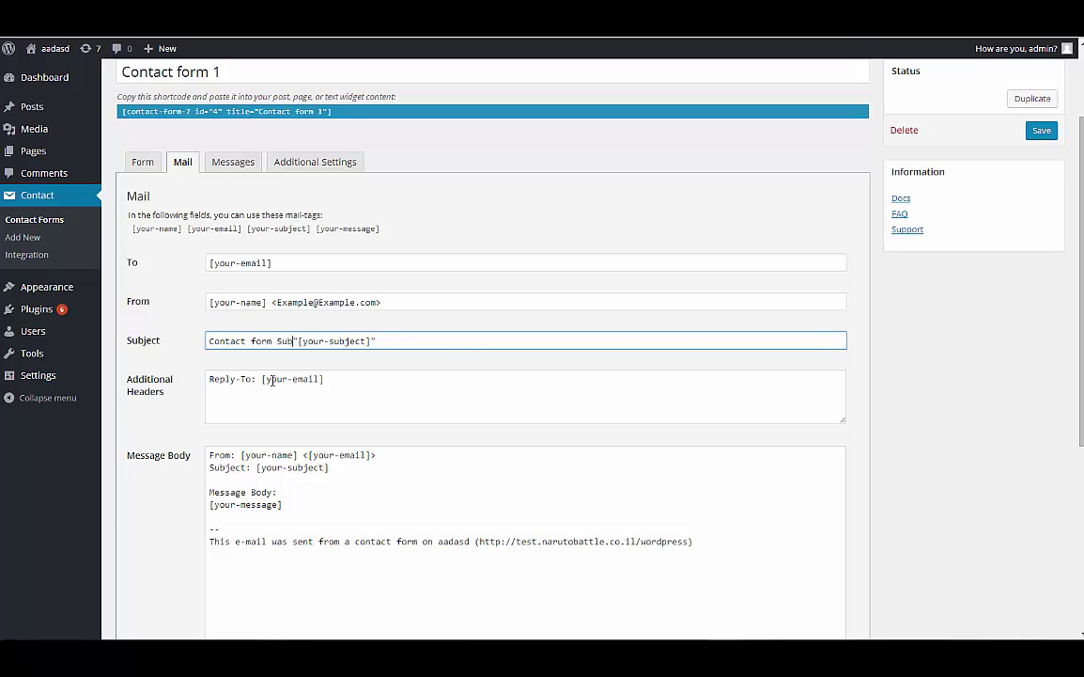
text(ject)
Step: Review the message body's closing line and the remaining mail options, and save the contact form
scroll(266, 487, down, 2)
click(402, 396)
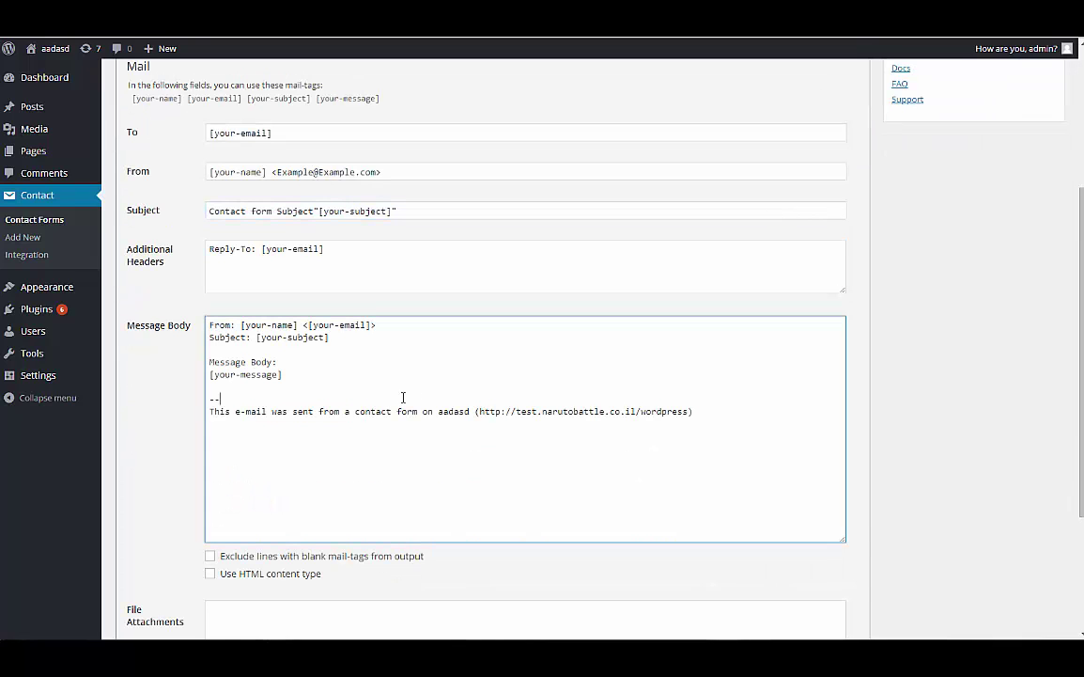
drag(469, 395, 470, 411)
scroll(332, 428, down, 3)
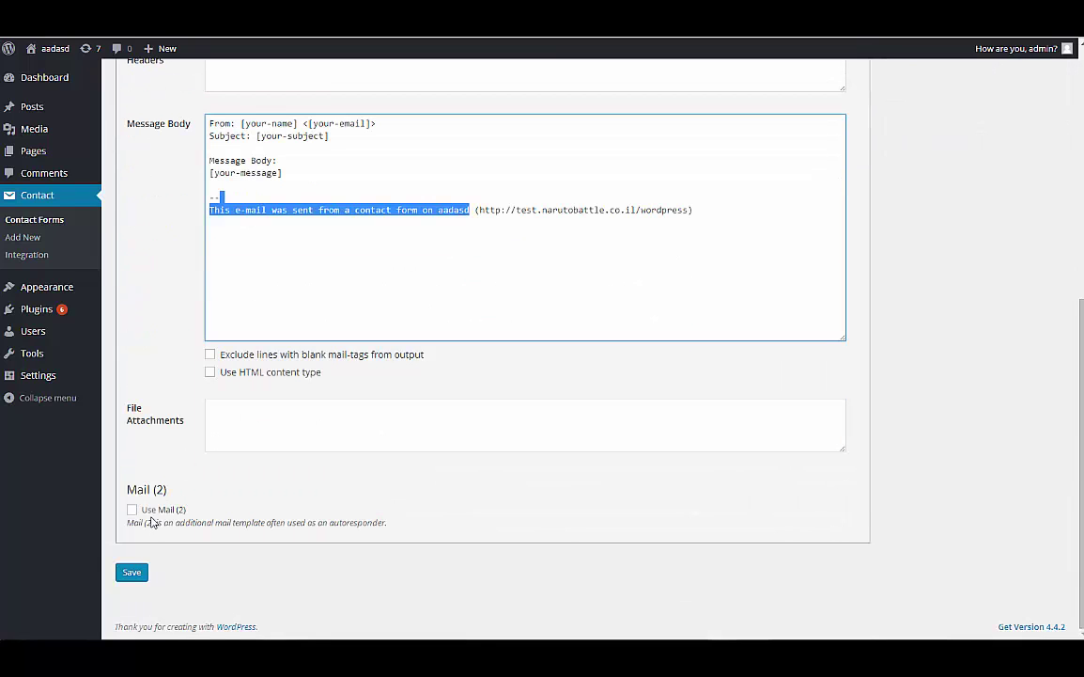
click(134, 573)
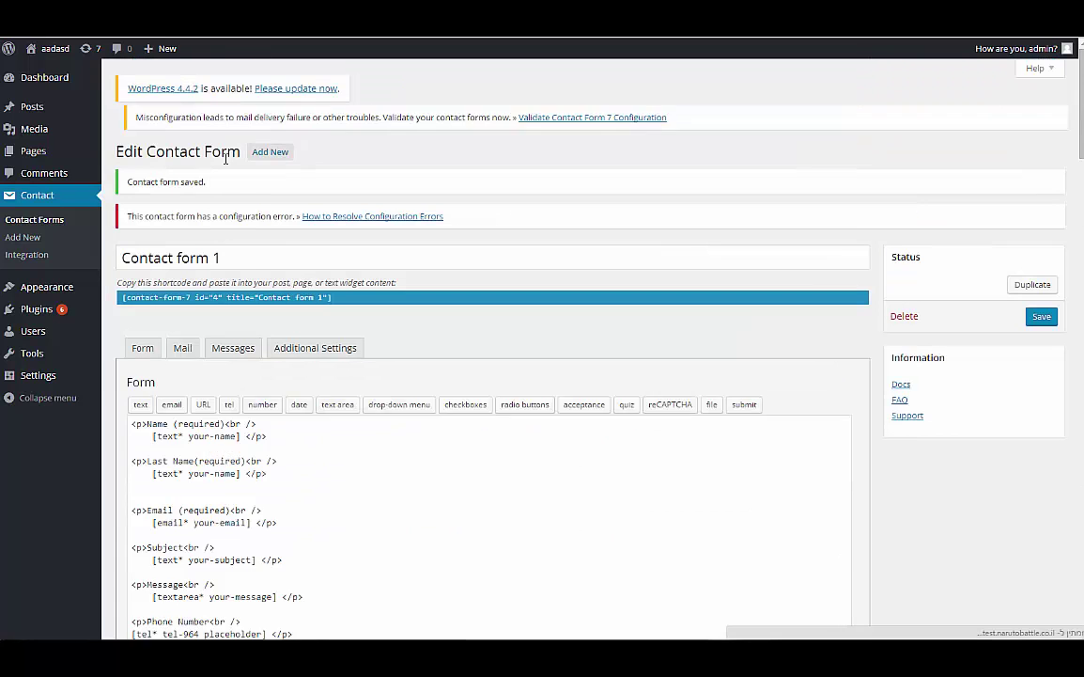
Step: Examine the saved mail settings for the configuration error reported on the From field
click(182, 348)
click(234, 353)
click(184, 357)
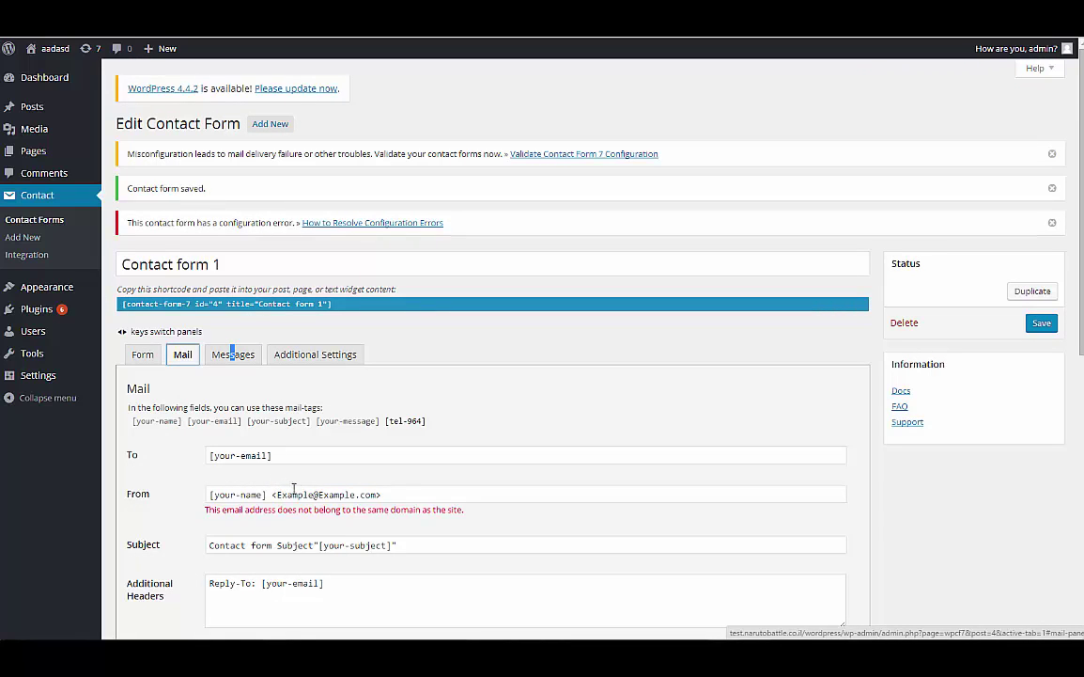
drag(387, 510, 209, 492)
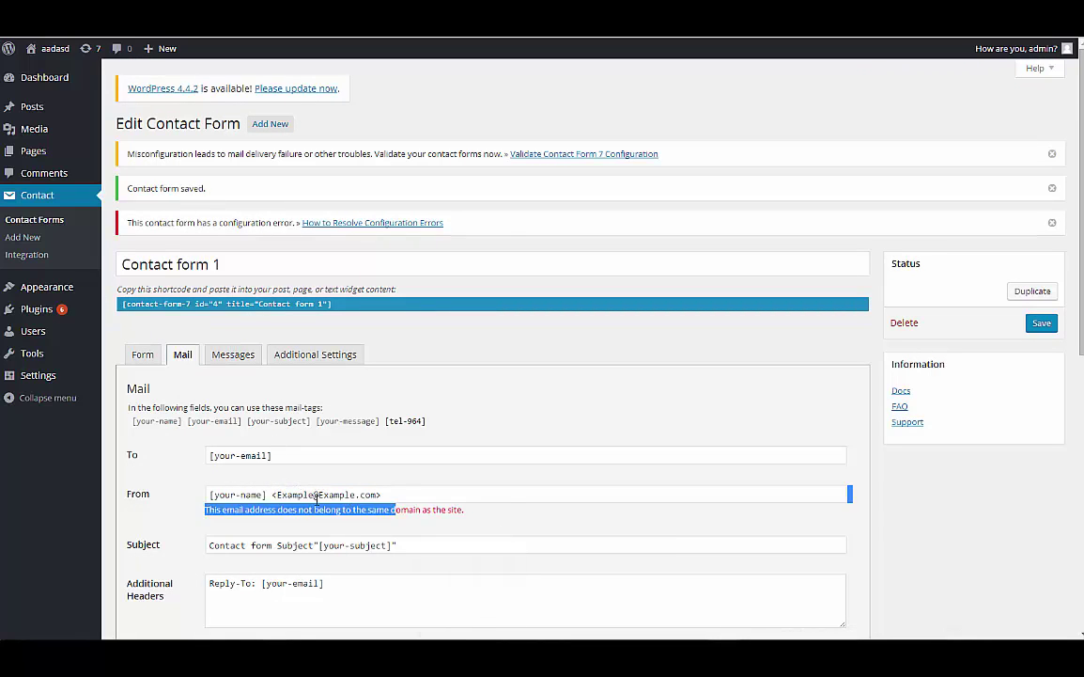
click(338, 495)
drag(380, 495, 241, 495)
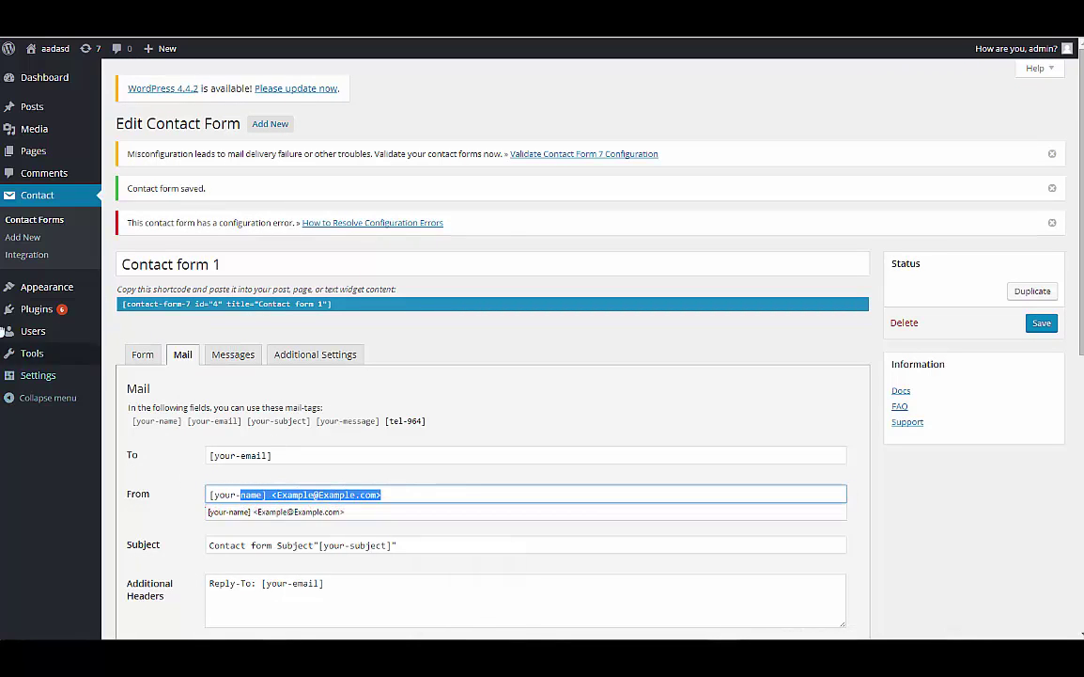
Step: Look through the form's response messages and additional settings, and return to the form template
click(231, 354)
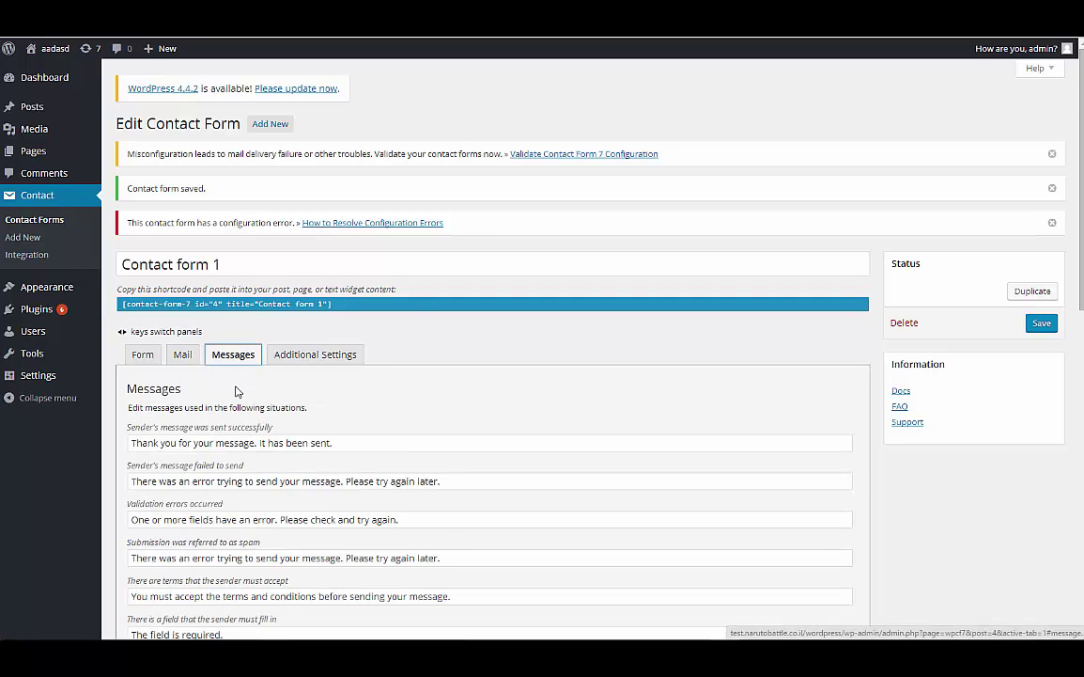
scroll(178, 282, down, 2)
click(306, 159)
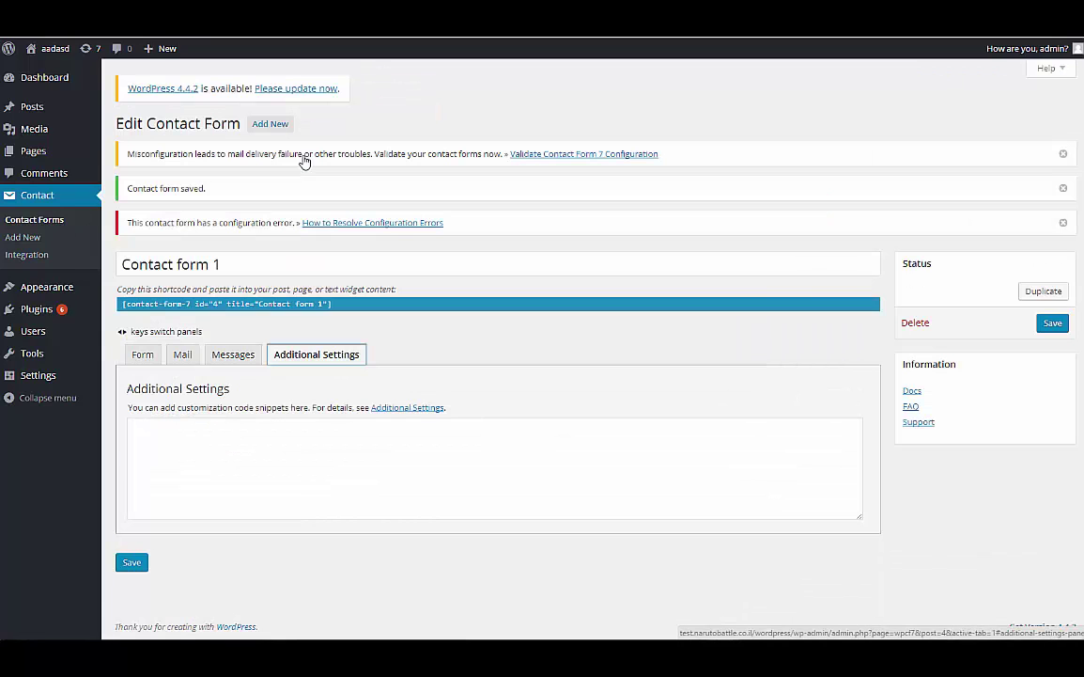
click(143, 354)
Step: Return to the list of contact forms and copy the shortcode of Contact form 1
scroll(167, 336, down, 2)
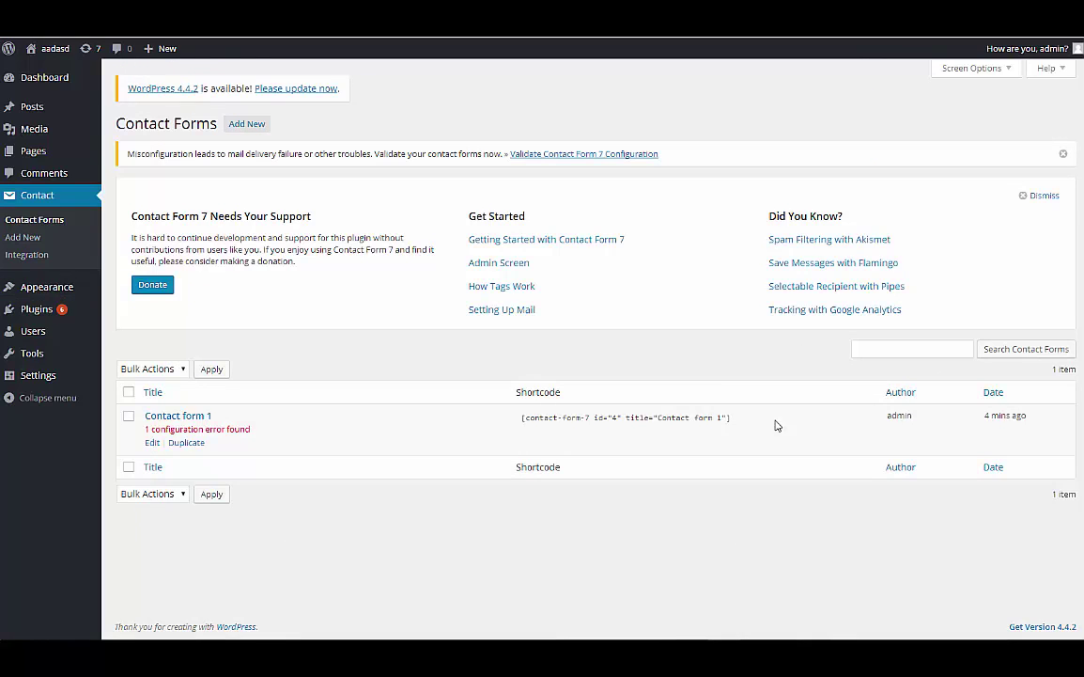
click(596, 415)
key(ctrl+c)
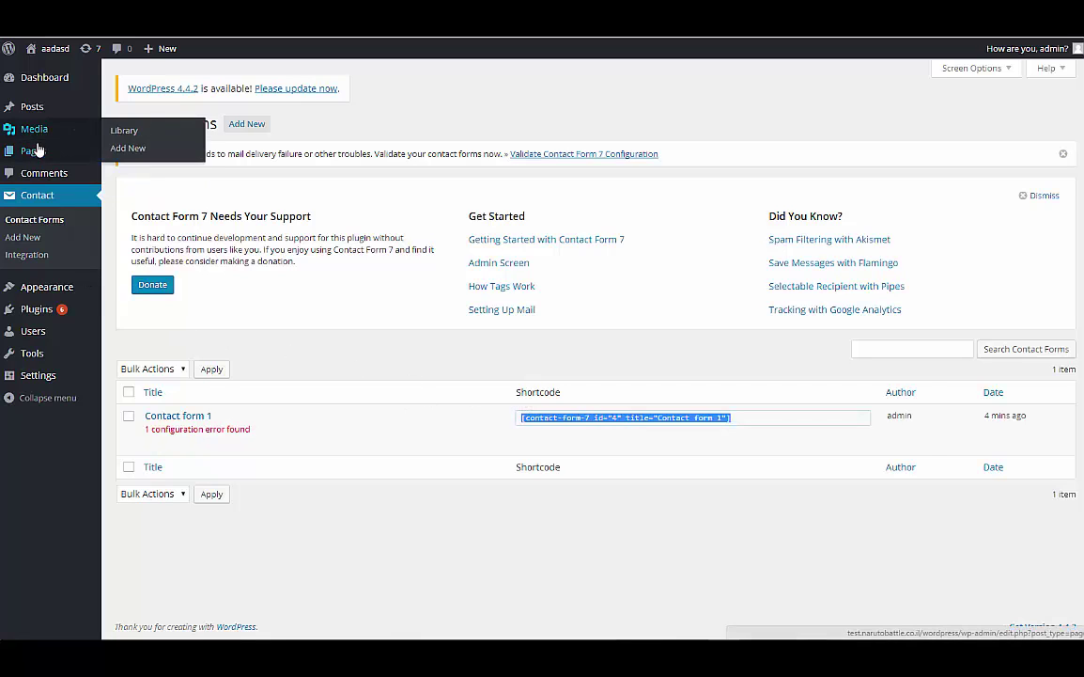
Step: Create a new page titled "Contact Us" and paste the Contact form 1 shortcode into its content
mouse_move(33, 151)
click(146, 172)
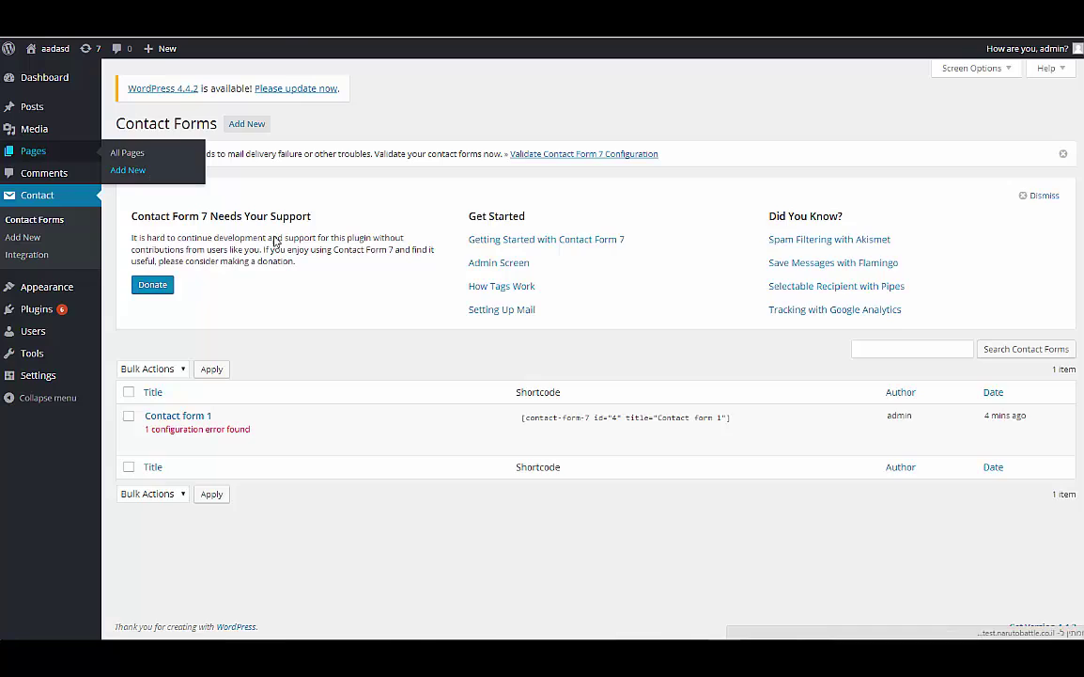
text(C)
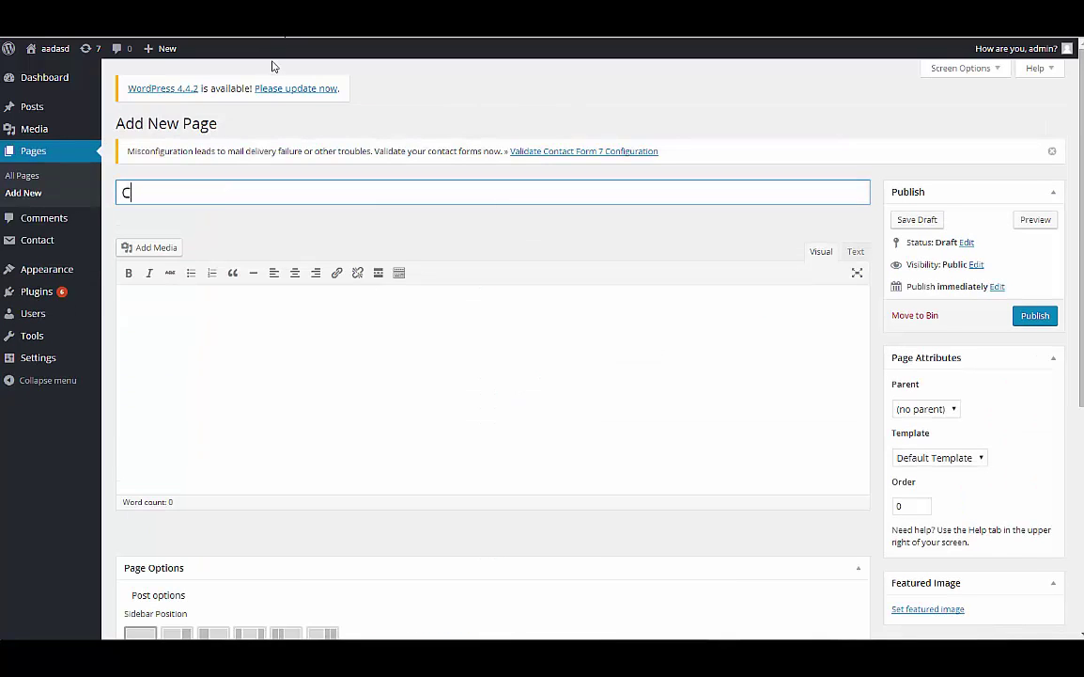
text(ontact Us)
key(Tab)
key(ctrl+v)
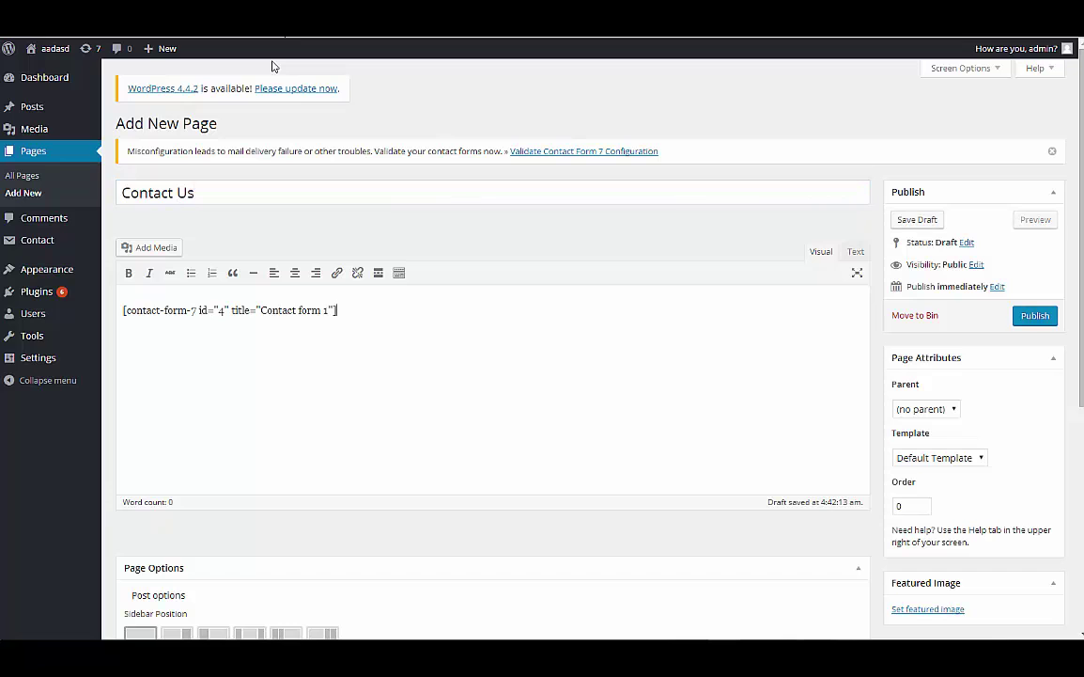
Step: Review the pasted shortcode and page options, and publish the Contact Us page
drag(340, 310, 136, 343)
scroll(566, 372, down, 3)
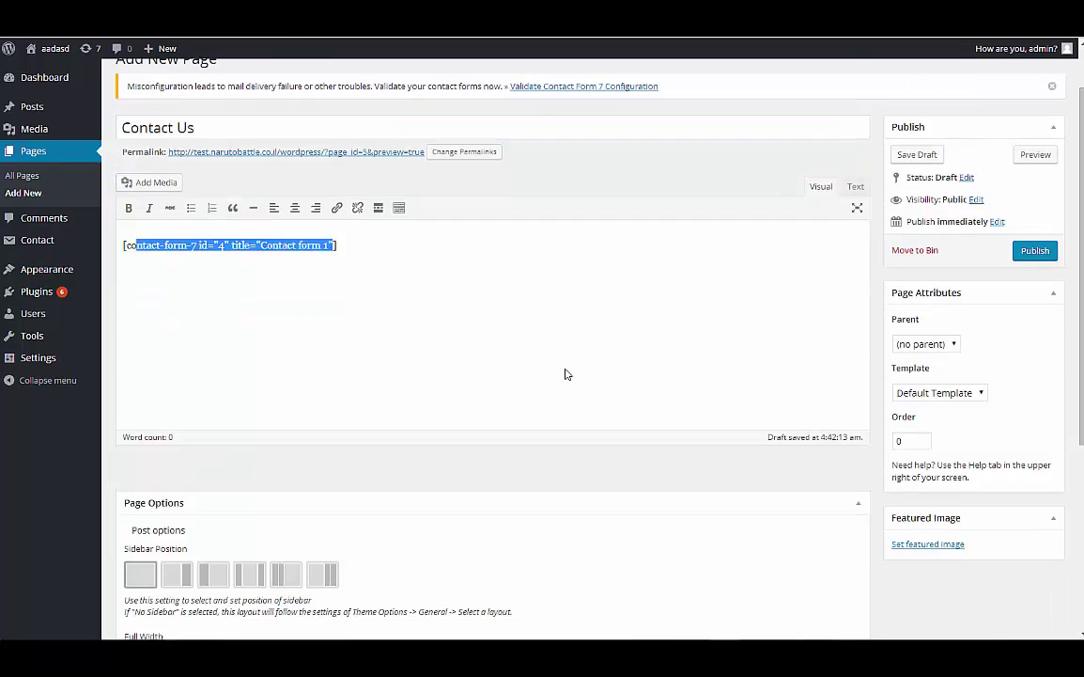
scroll(768, 229, up, 3)
click(1036, 315)
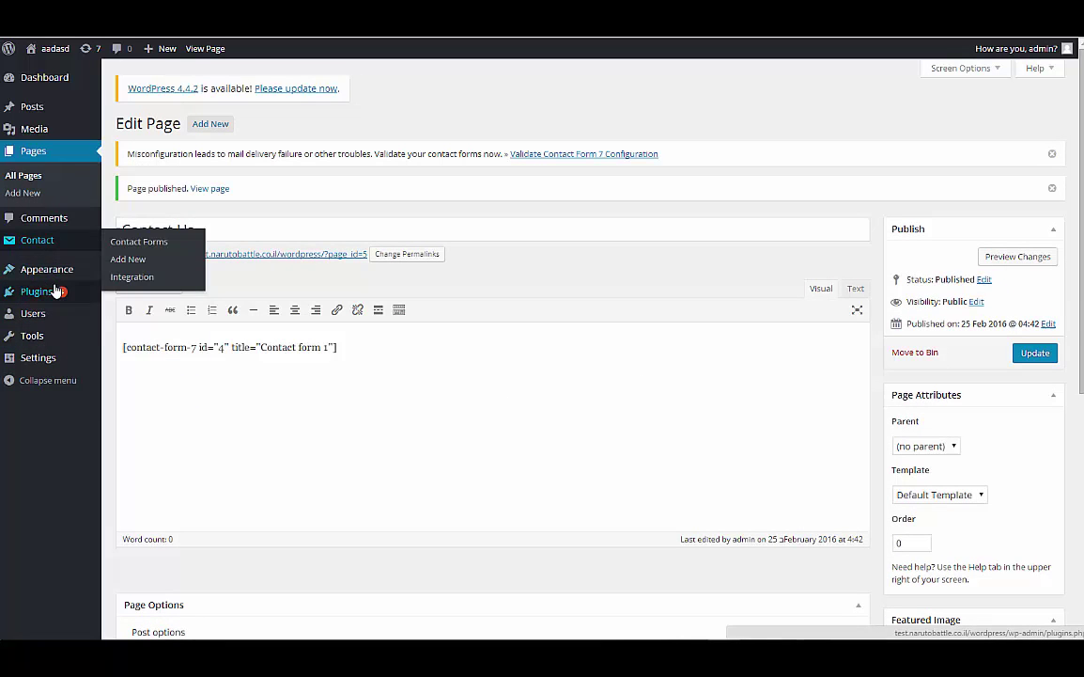
Step: Open the menu editor, add the Contact Us page to Menu 1, and remove that duplicate entry again
mouse_move(99, 281)
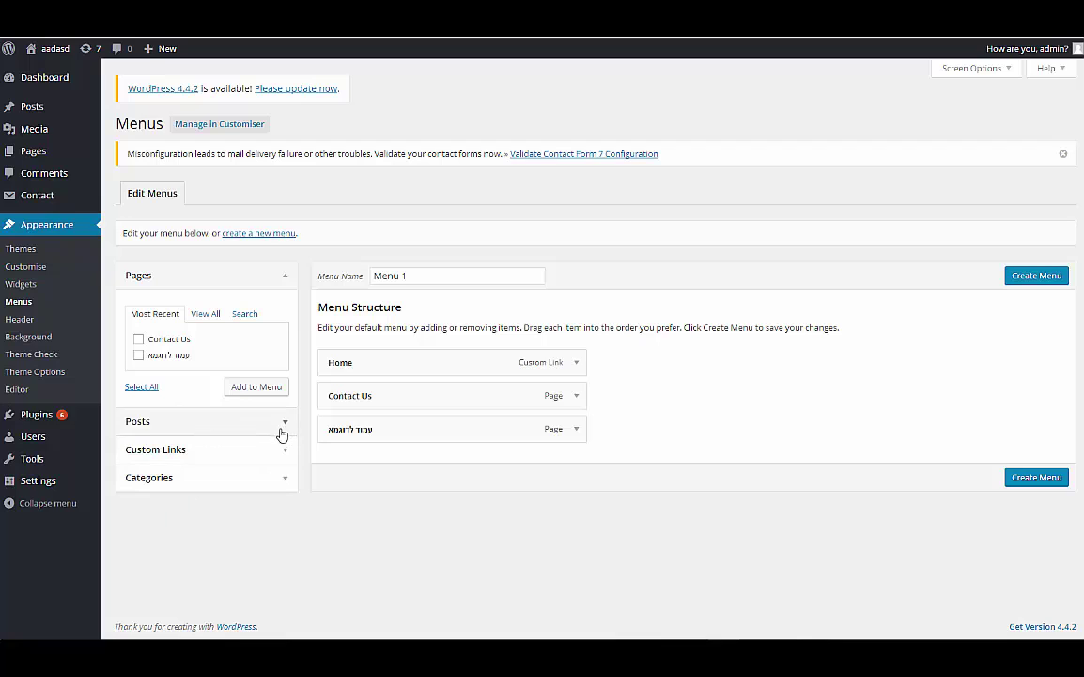
click(138, 338)
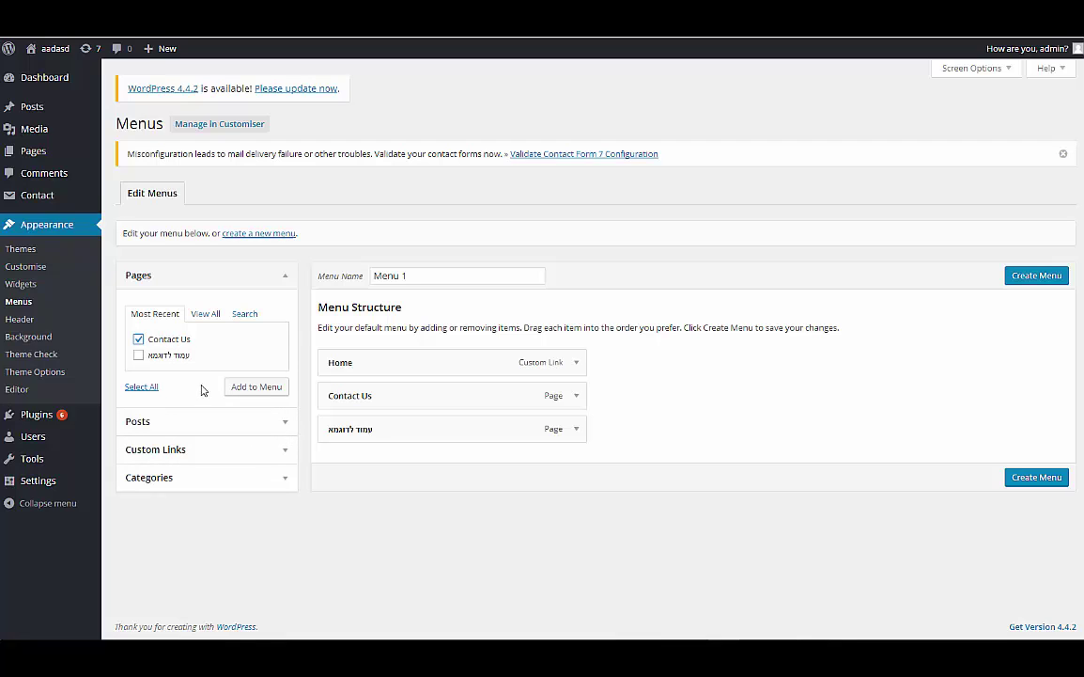
click(249, 391)
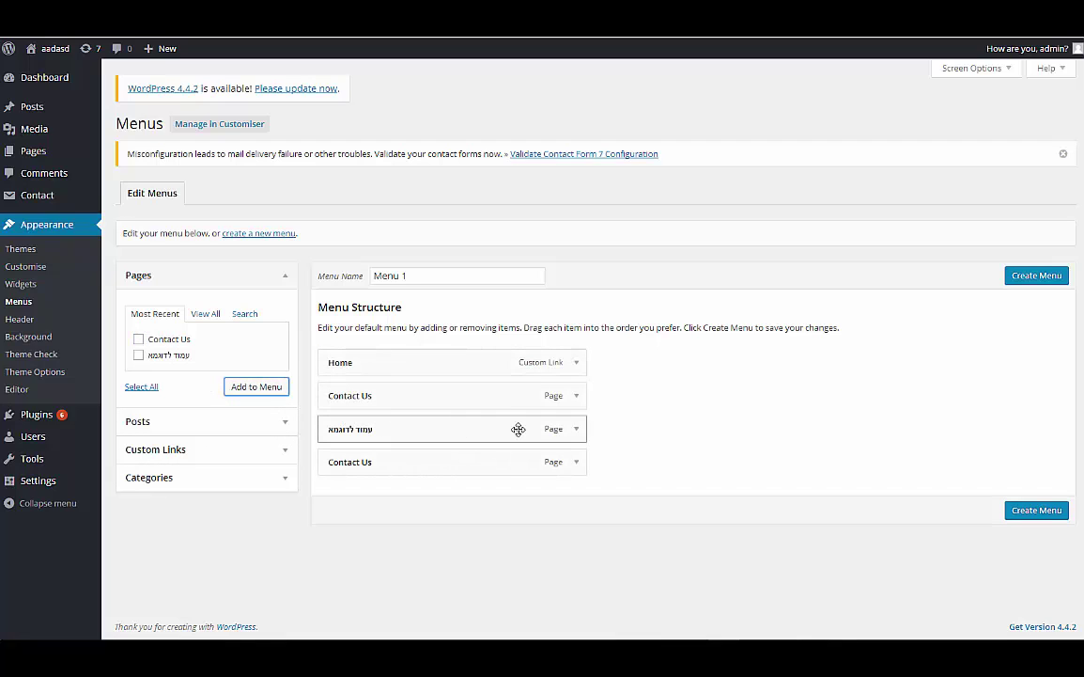
click(576, 461)
click(344, 582)
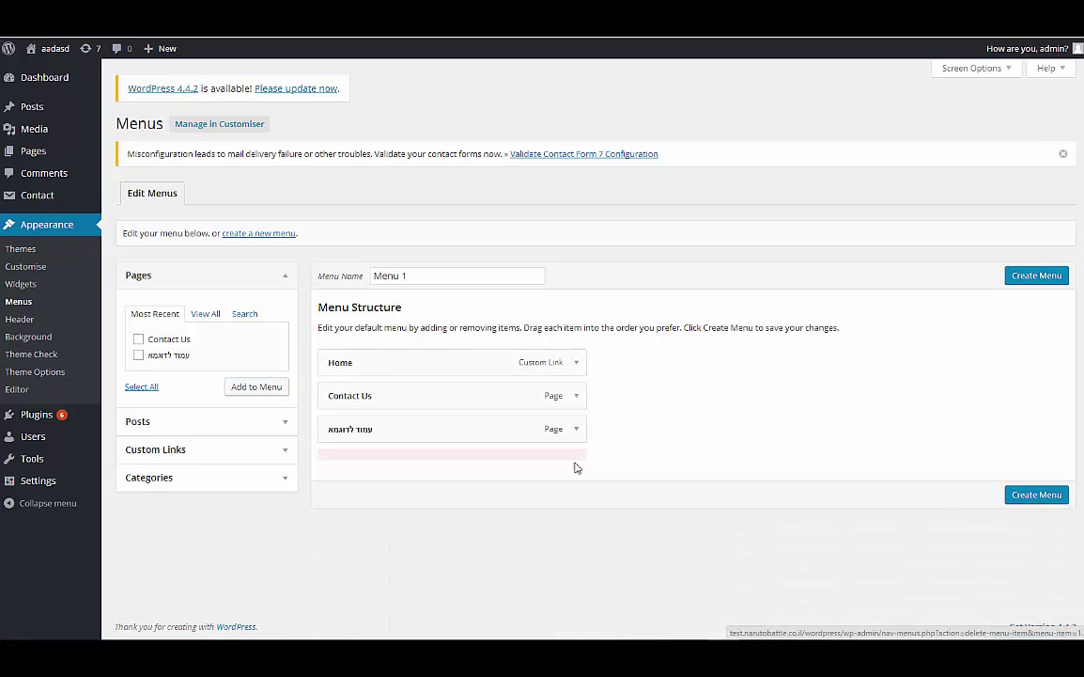
Step: Remove the Hebrew-titled sample page from Menu 1 and create the menu
click(575, 431)
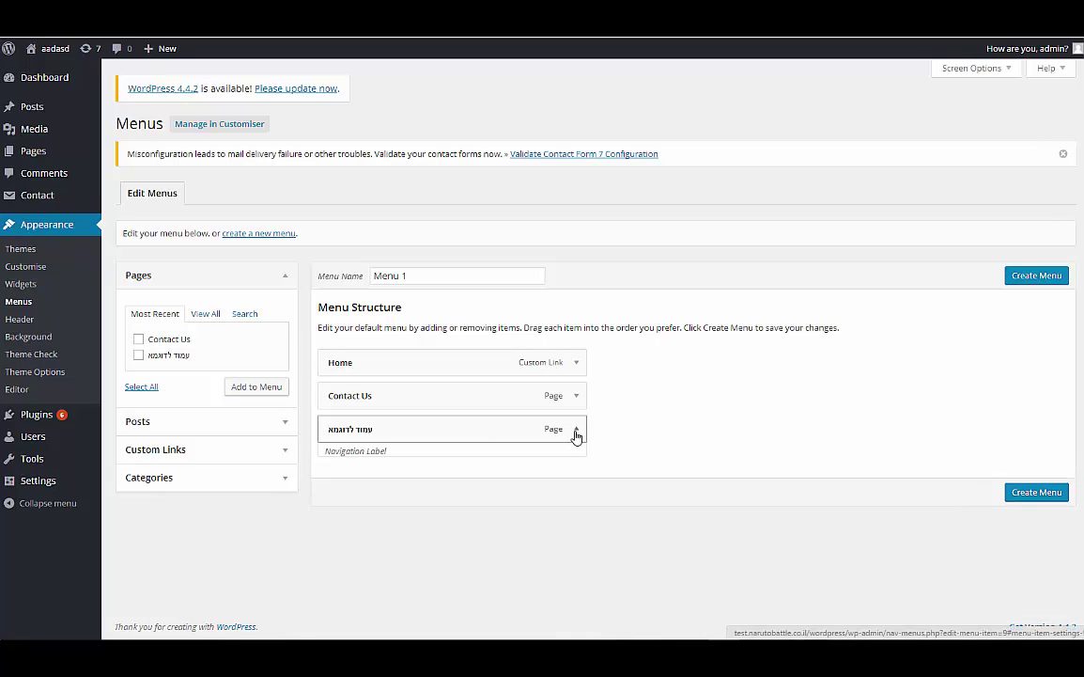
click(343, 546)
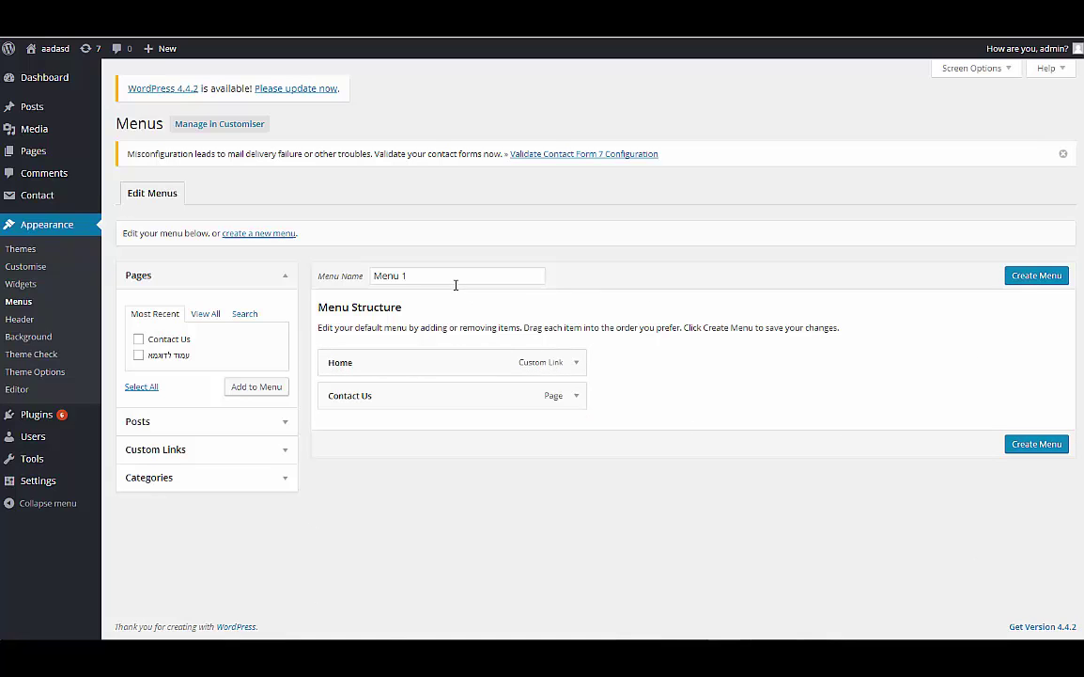
click(1033, 448)
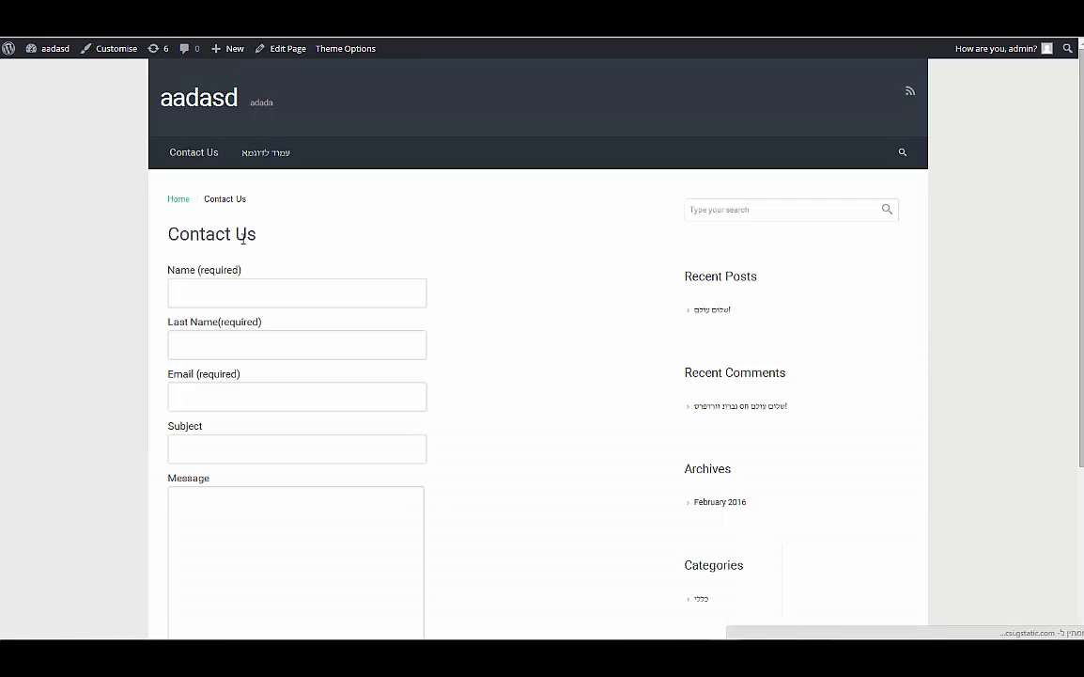
Step: Look through the fields of the form on the live Contact Us page and submit it with every field empty
scroll(219, 208, down, 2)
scroll(273, 222, up, 2)
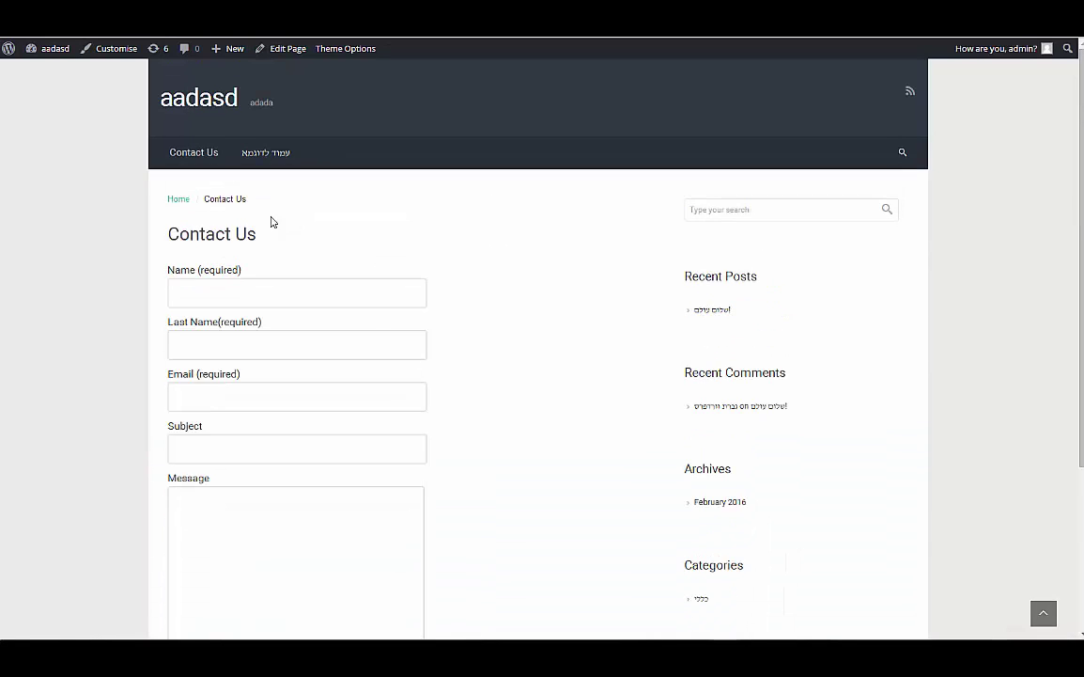
click(193, 284)
scroll(237, 279, down, 1)
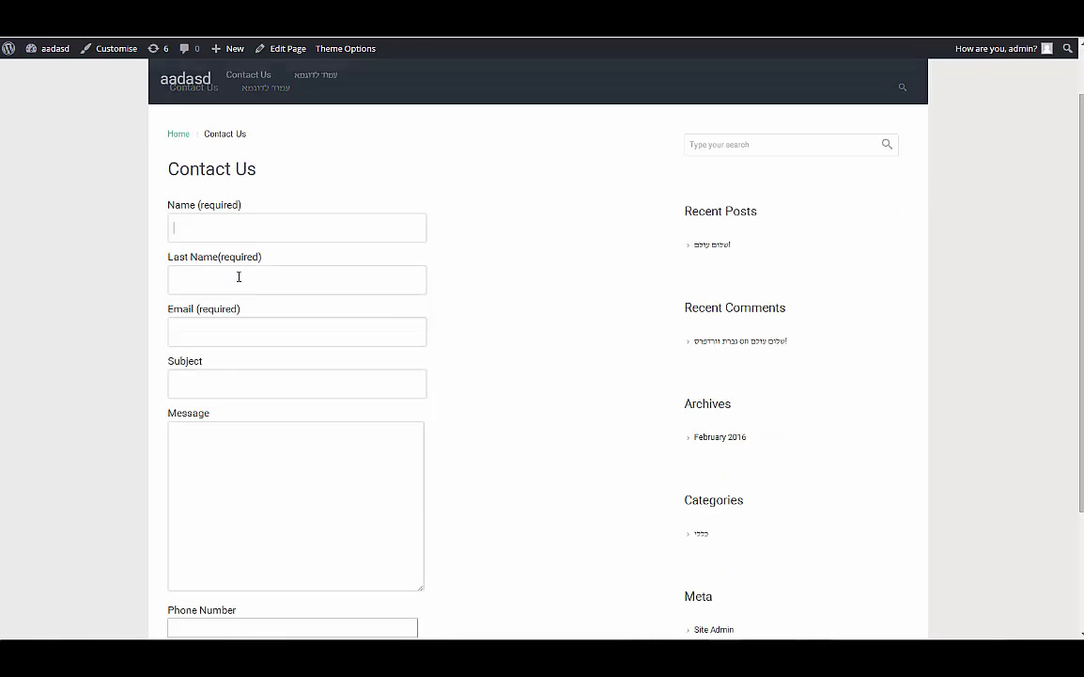
click(236, 284)
scroll(225, 357, down, 2)
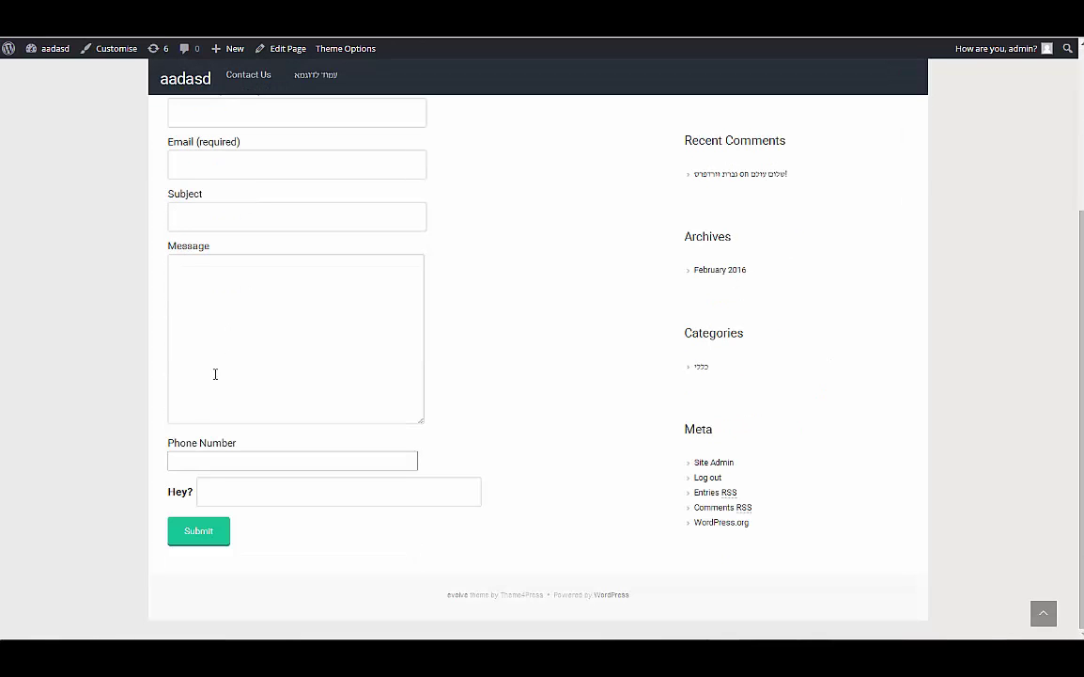
click(188, 531)
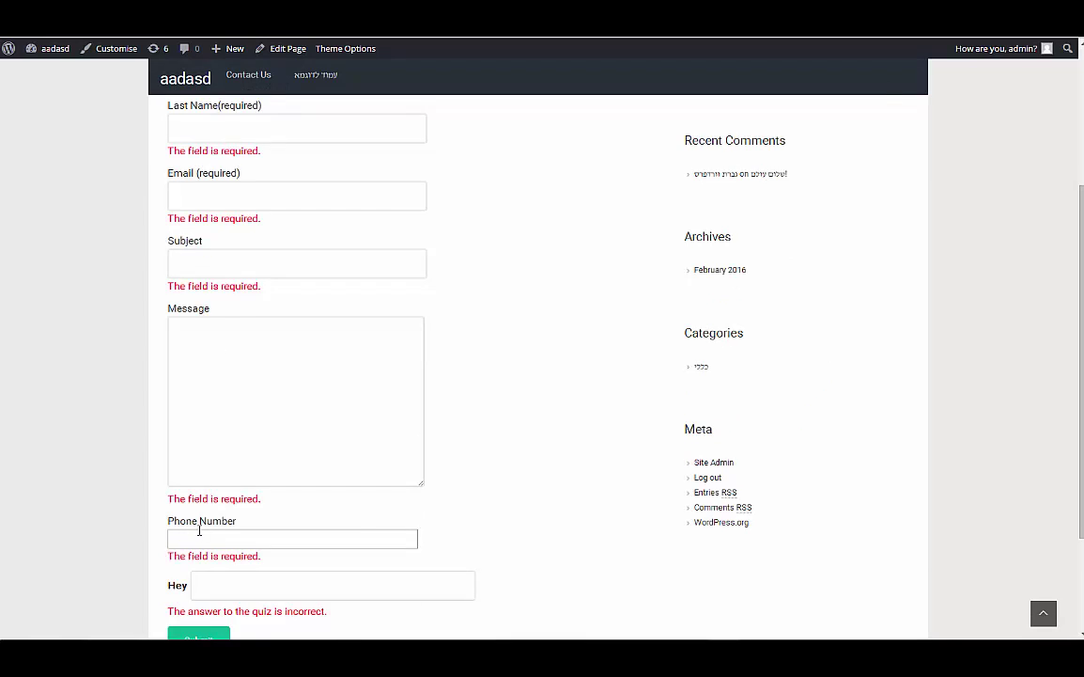
Step: Examine the validation messages under each field and below the submit button of the contact form
scroll(198, 355, up, 3)
drag(174, 316, 310, 334)
click(213, 382)
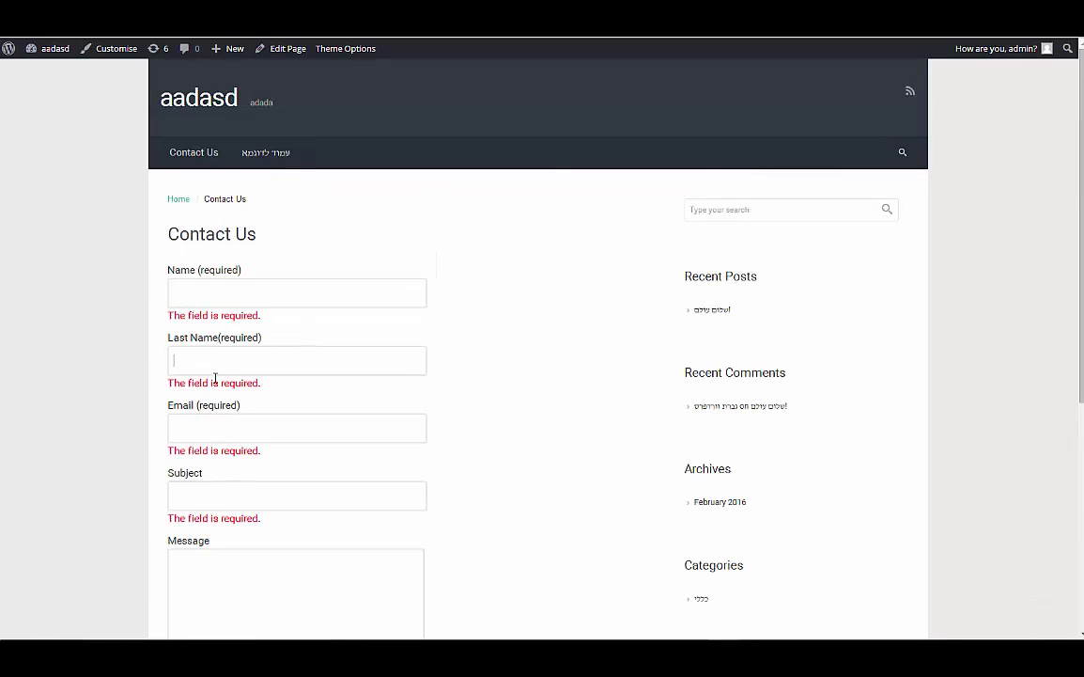
drag(169, 383, 262, 399)
click(235, 438)
drag(277, 456, 216, 451)
scroll(298, 419, down, 4)
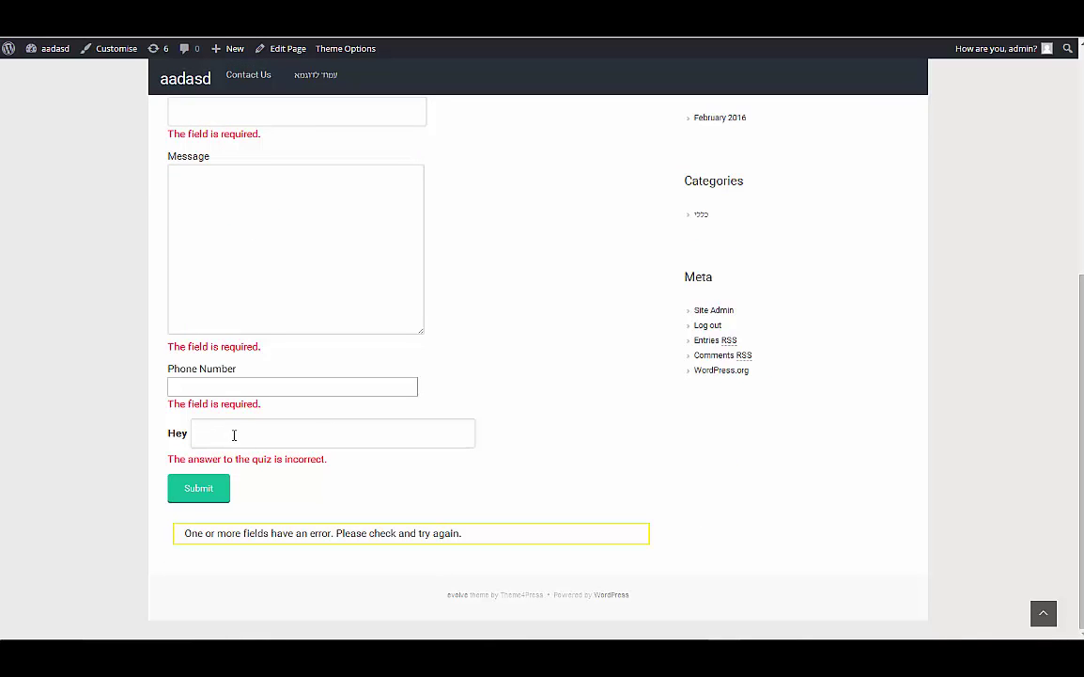
scroll(234, 434, up, 5)
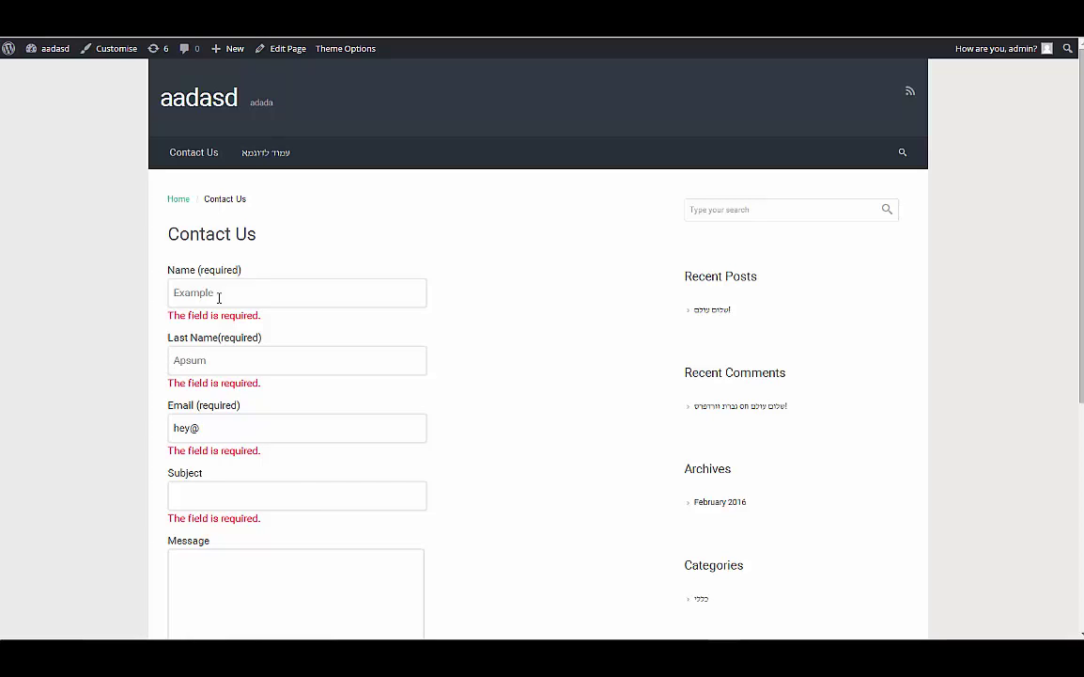
Step: Fill in both names, e-mail and phone number, enter the subject "Hello" and the message "is it me you are looking for?", and submit
text(xam)
text(a)
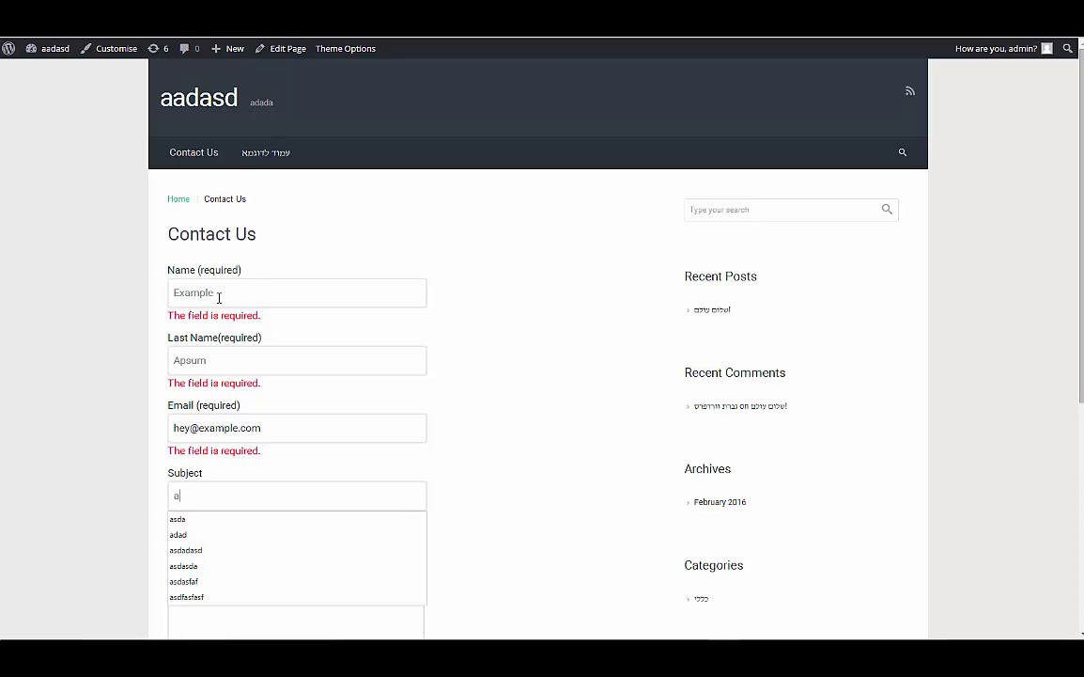
key(BackSpace)
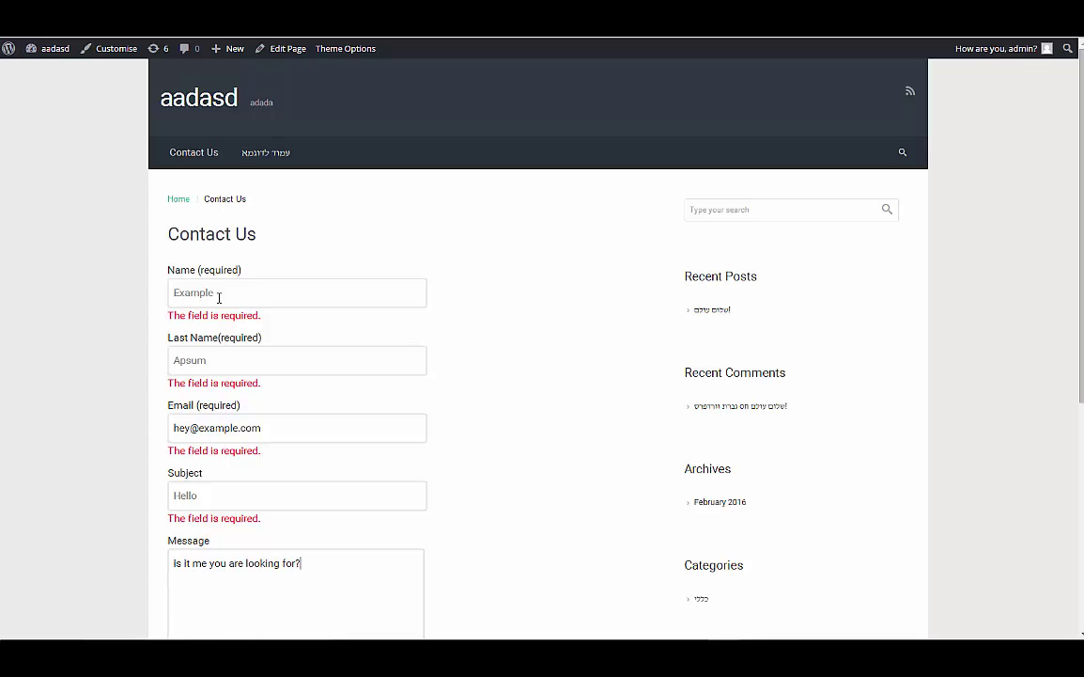
scroll(254, 312, down, 3)
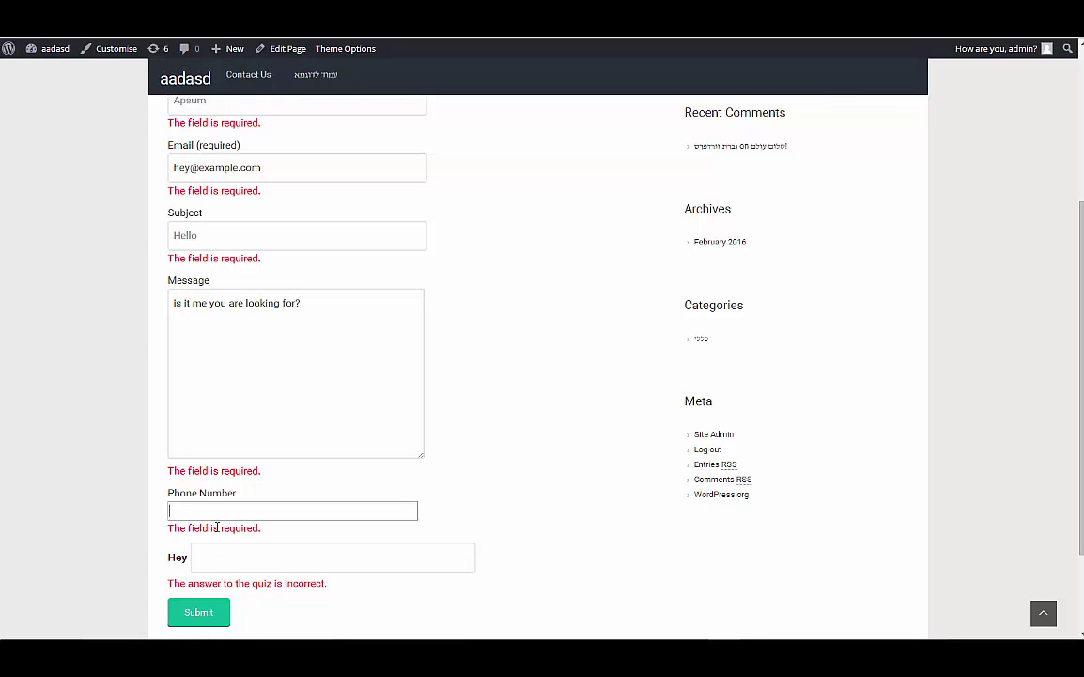
text(5444212)
click(202, 611)
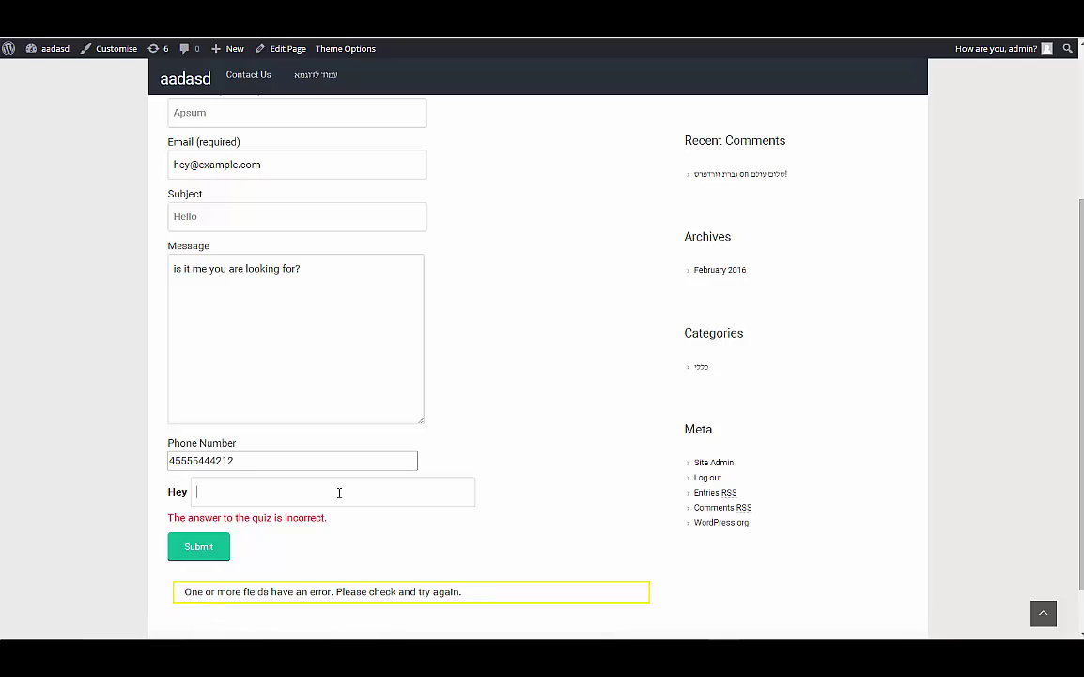
Step: Try "hey" as the quiz answer, correct it to "Hey", and submit the contact form
text(hey)
click(197, 548)
drag(157, 499, 242, 496)
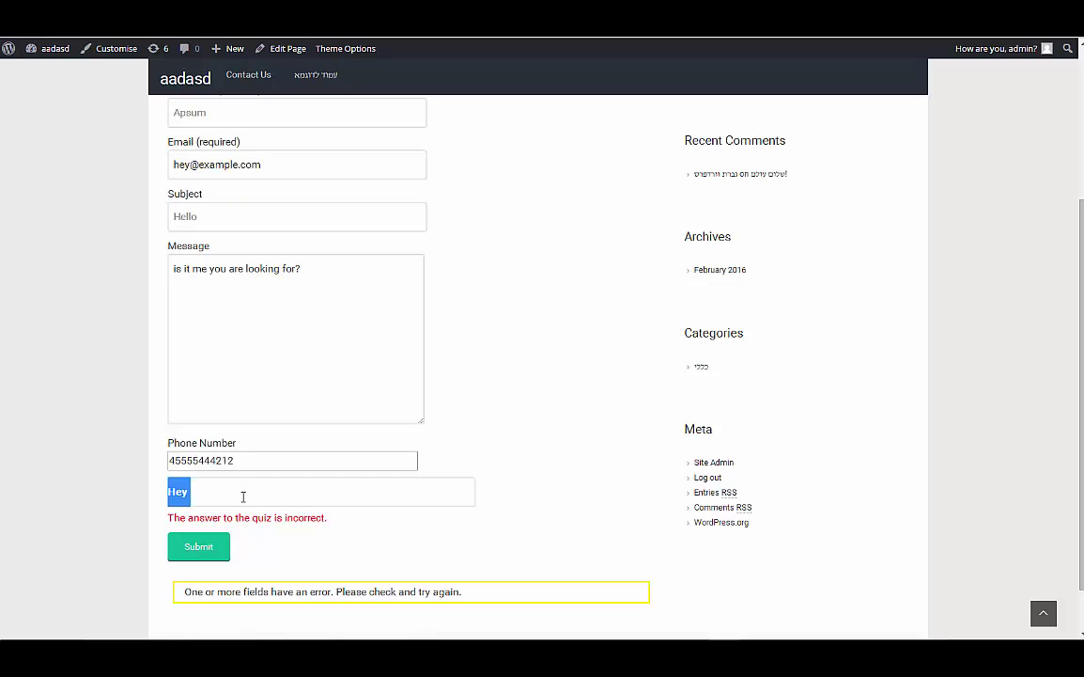
click(242, 496)
text(ge)
double_click(244, 496)
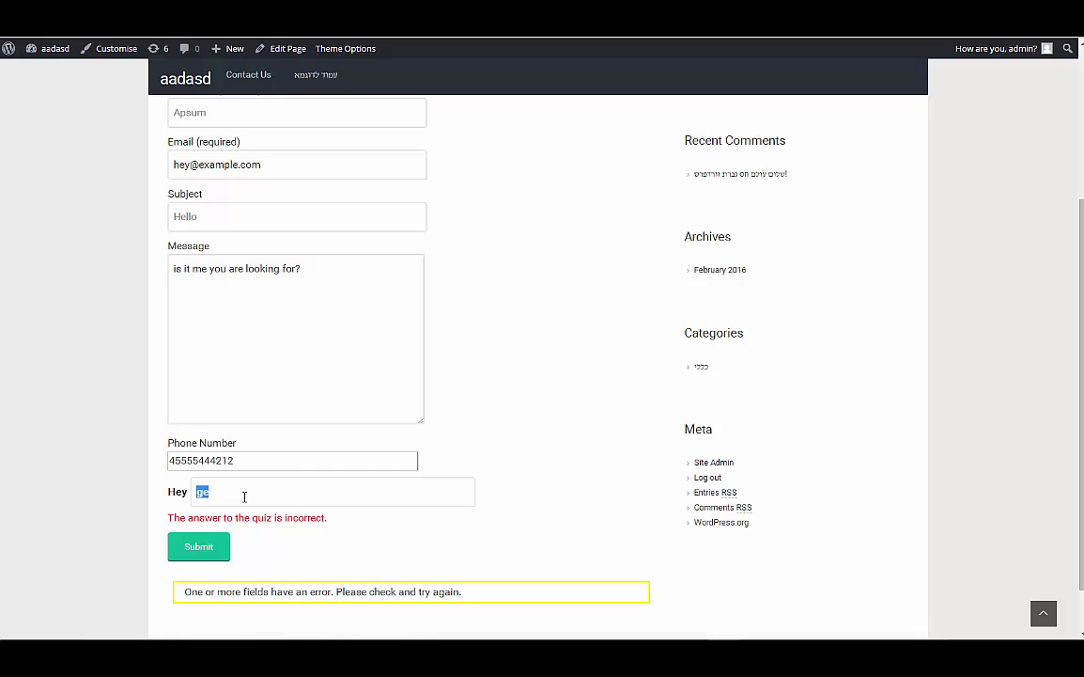
text(Hey)
click(205, 547)
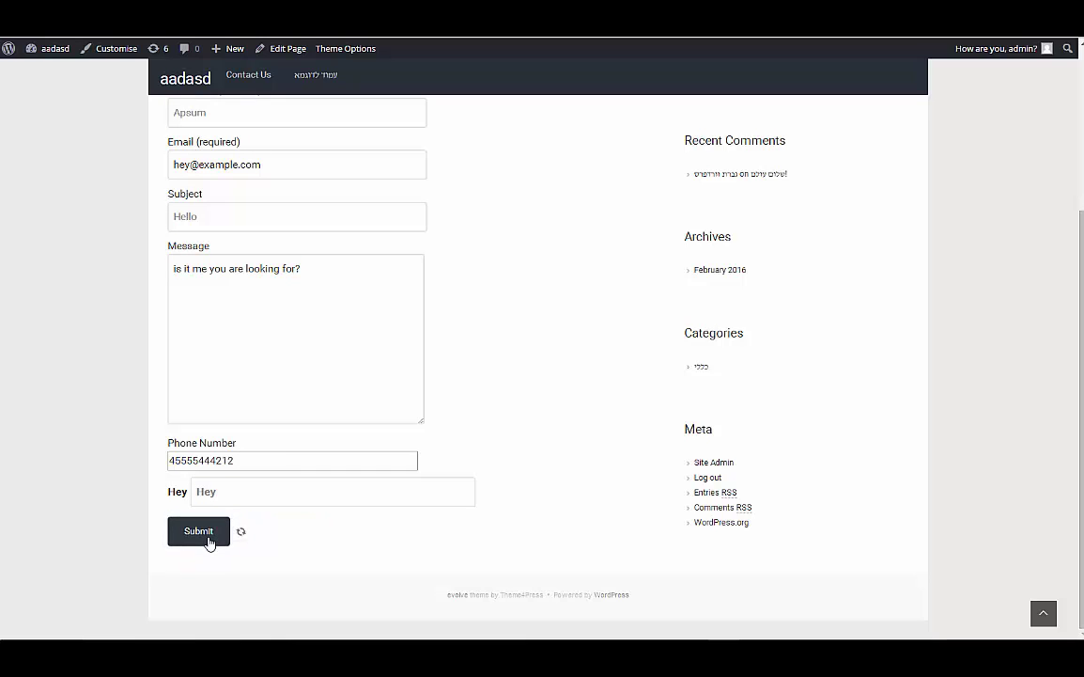
Step: Read the response message below the submitted form and look back over the cleared fields
drag(467, 580, 175, 580)
scroll(263, 357, up, 3)
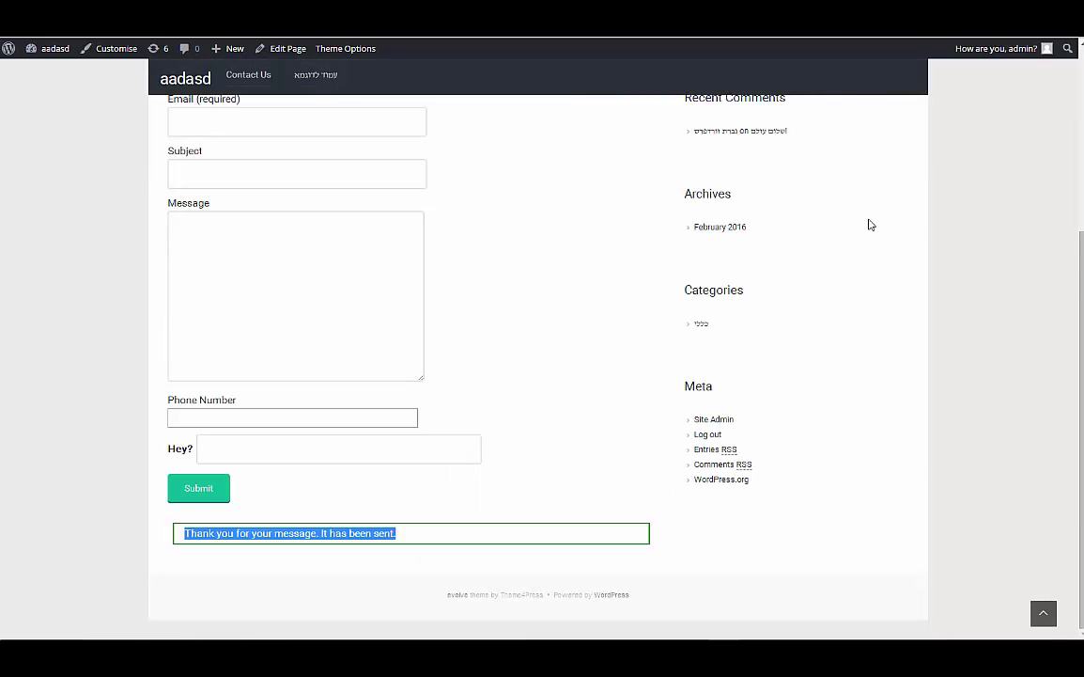
scroll(327, 266, up, 5)
click(338, 292)
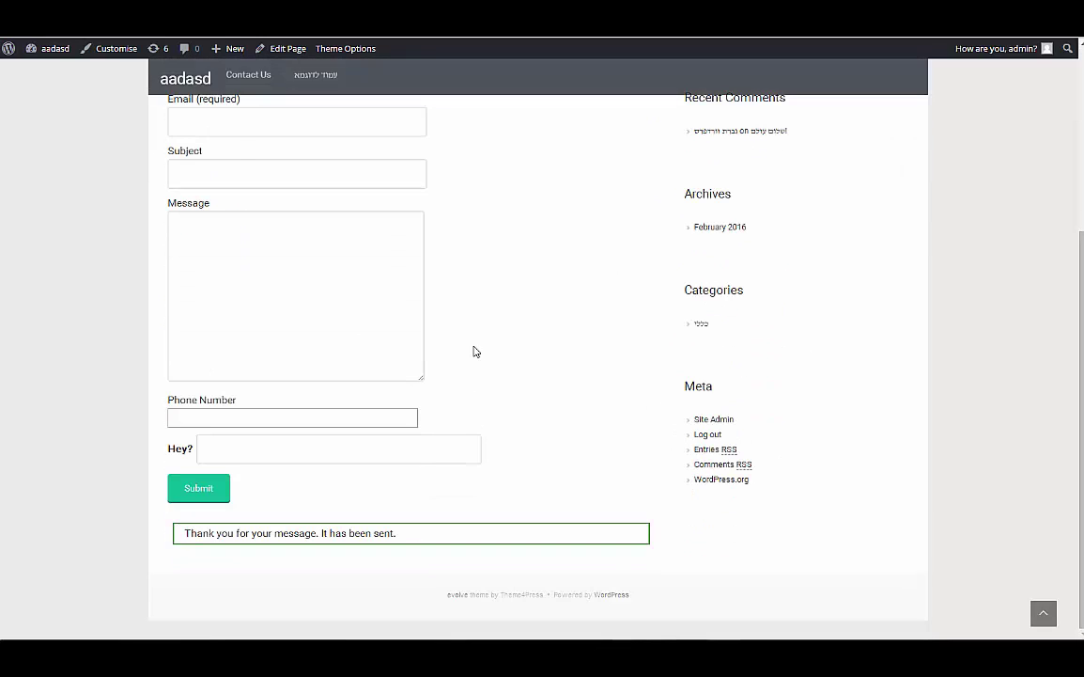
scroll(475, 352, up, 5)
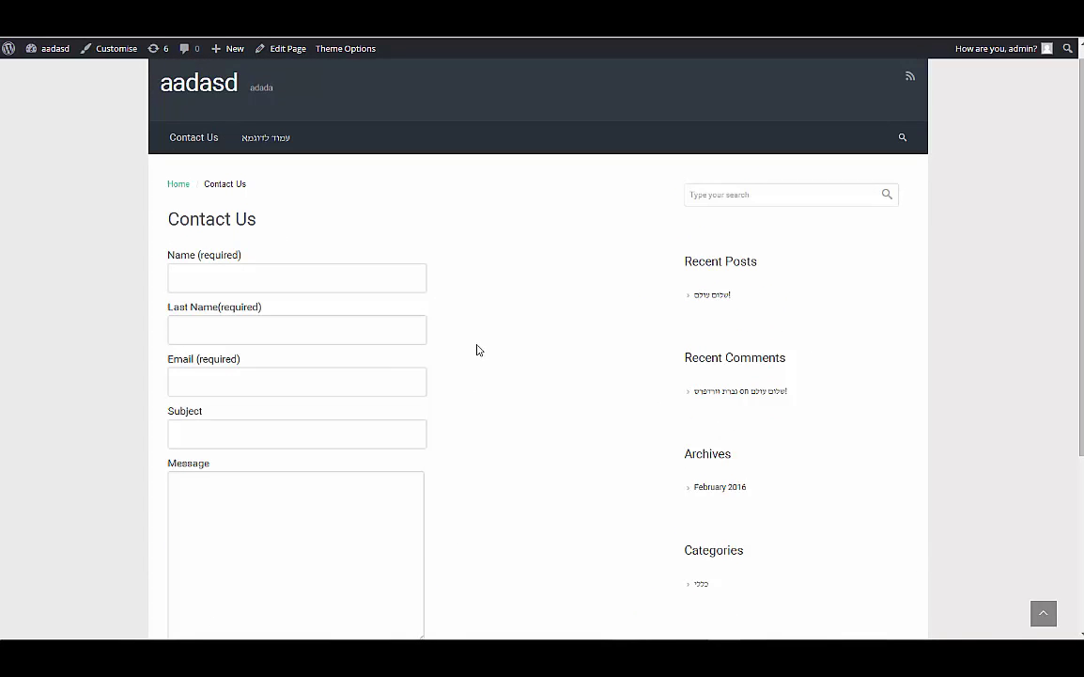